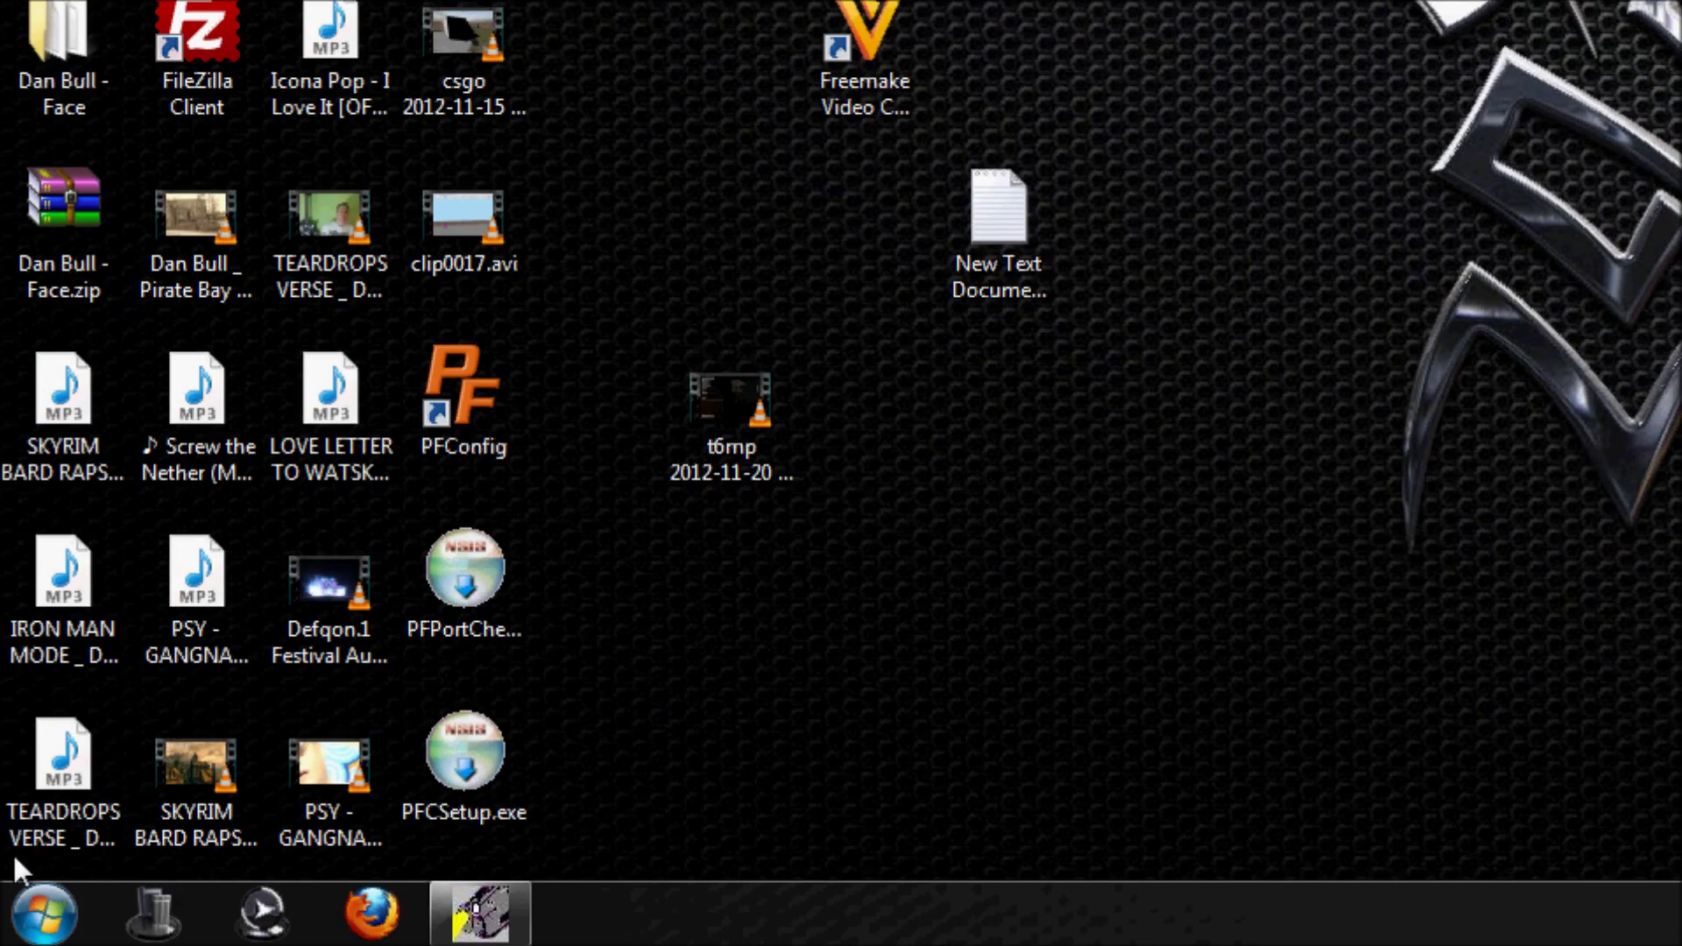
Step: Run ipconfig in a Command Prompt to find IPv4 192.168.1.68 and gateway 192.168.1.1
left_click(37, 909)
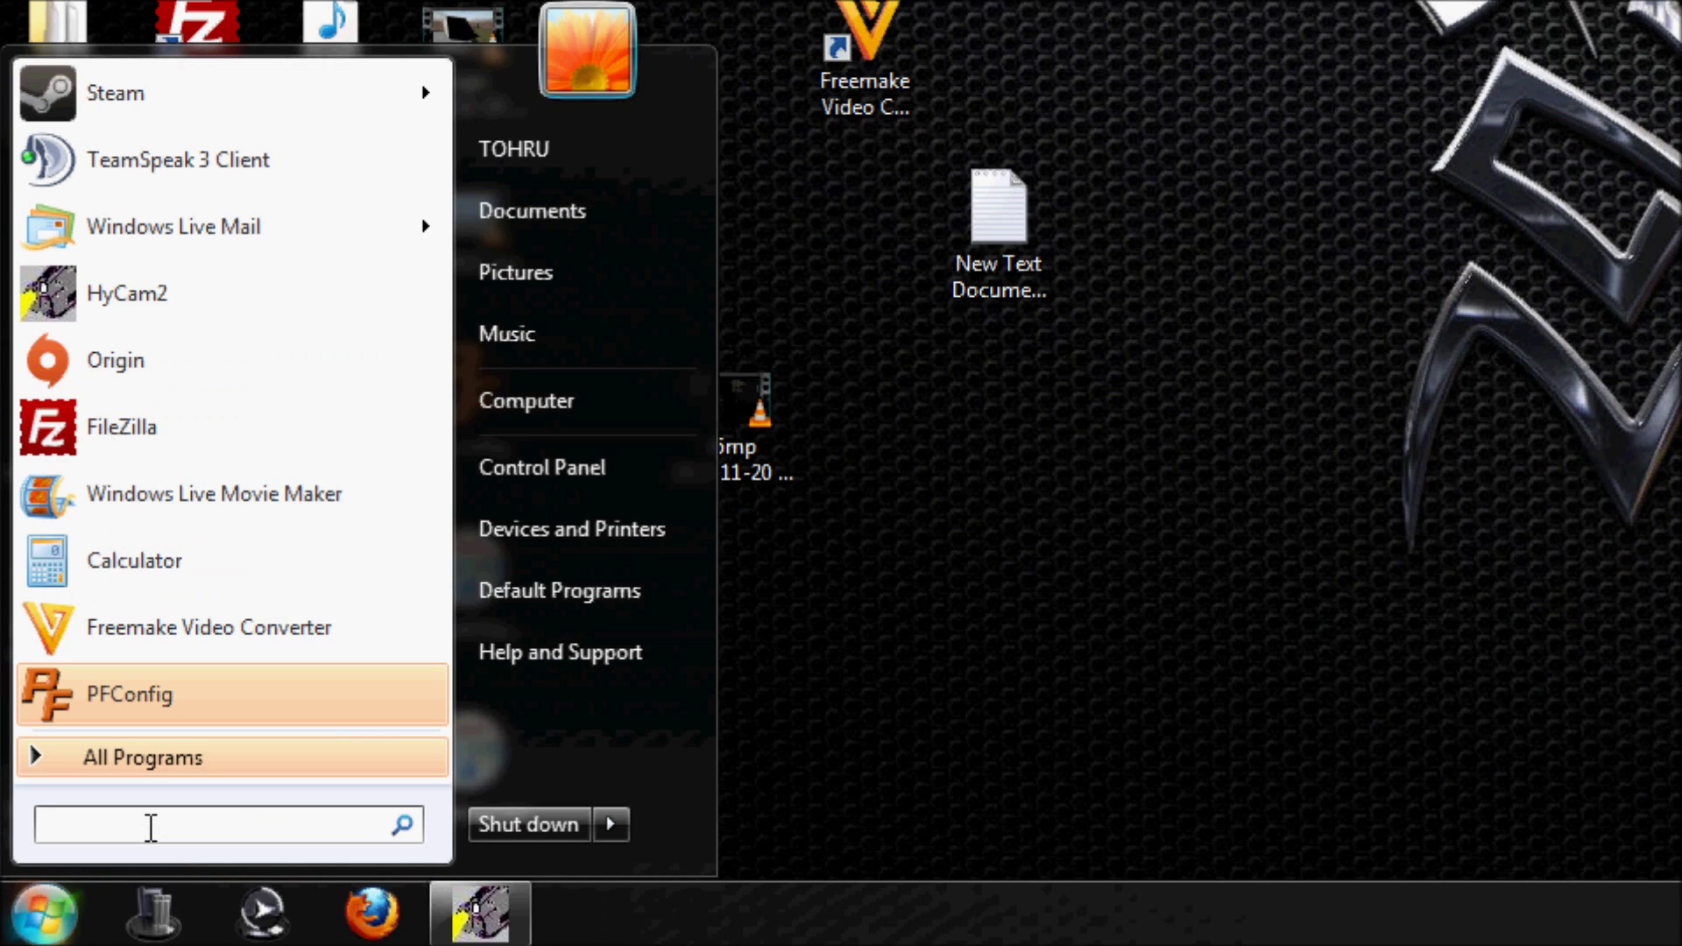
type("cmd")
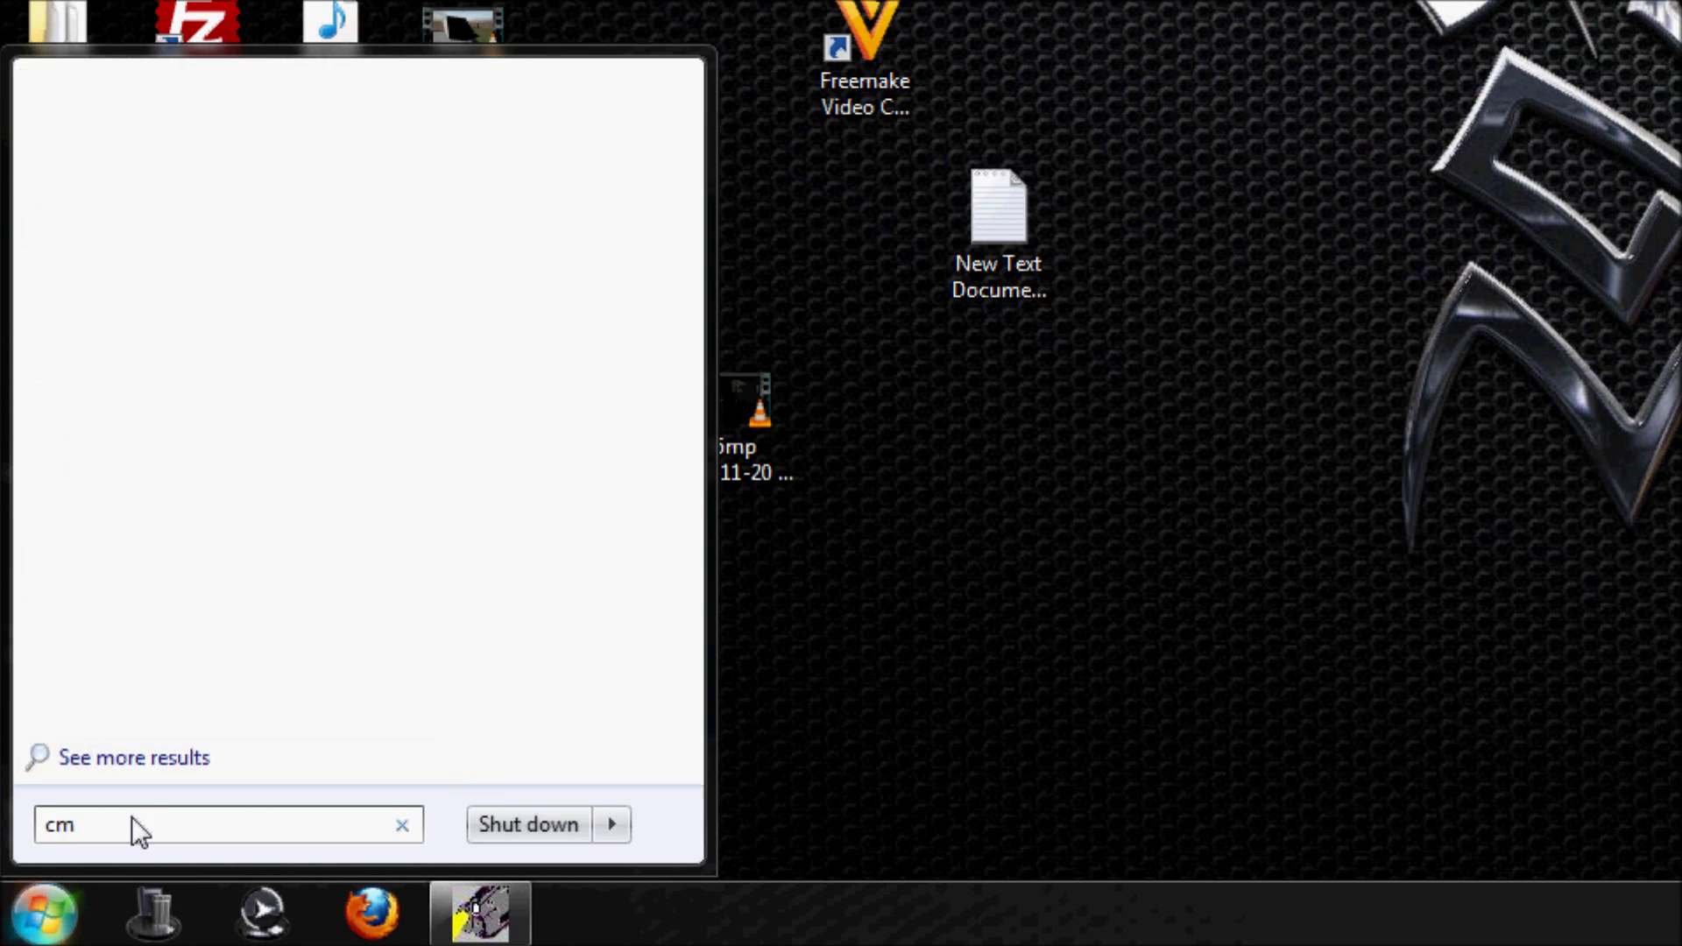
key("Return")
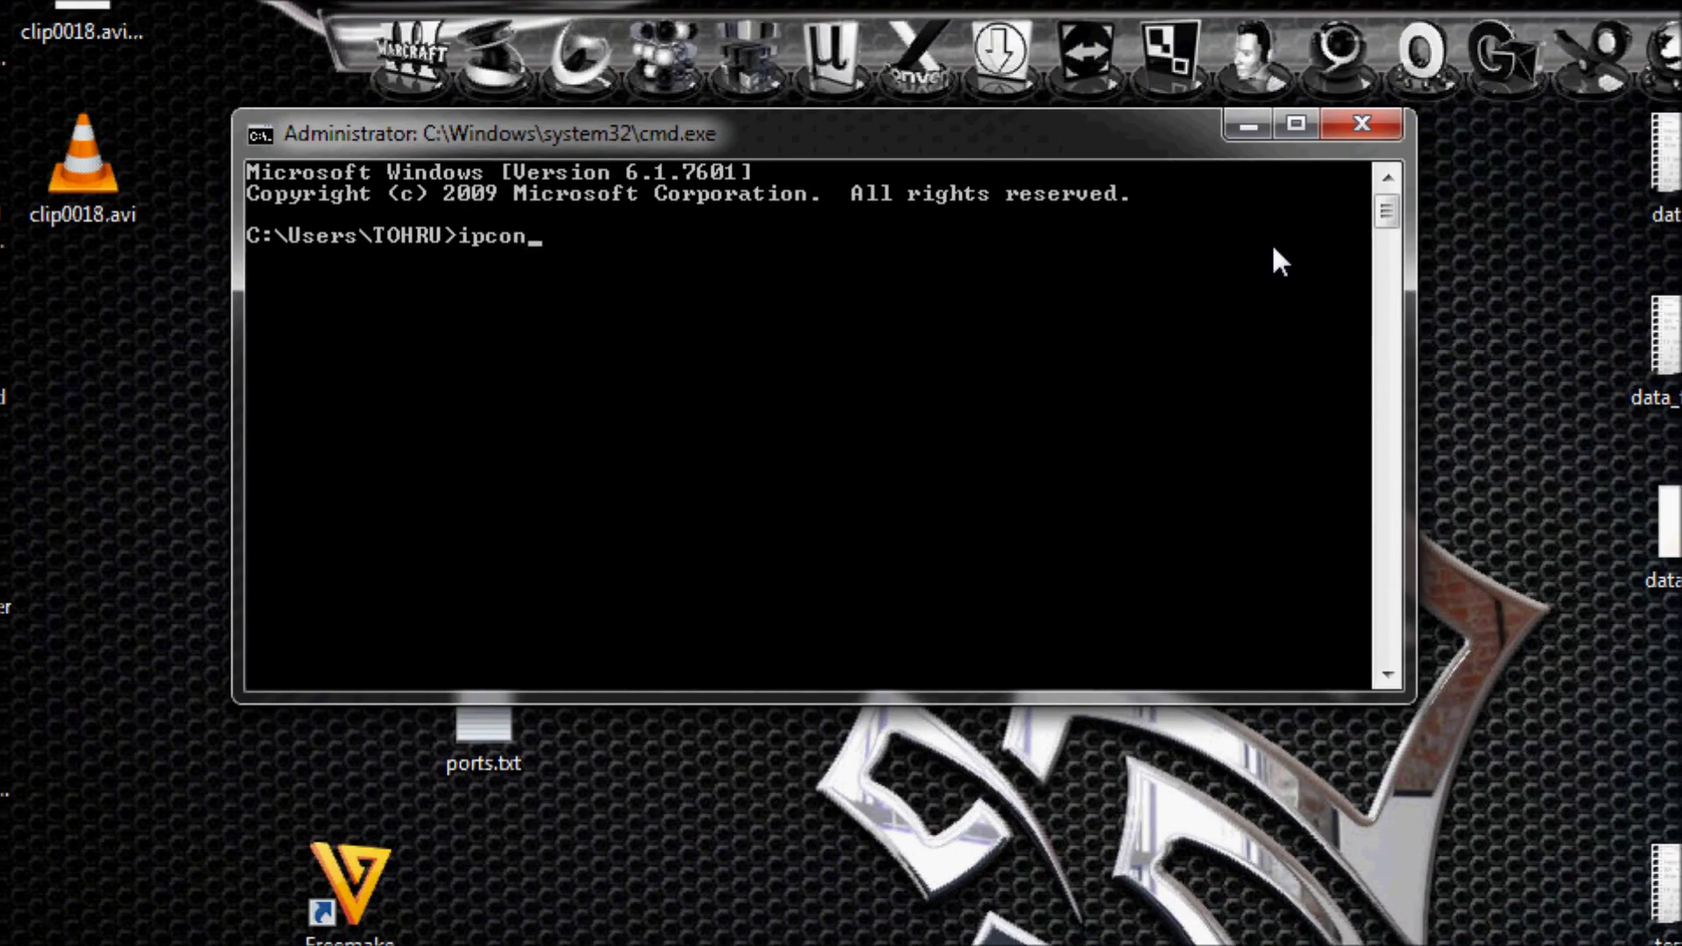
type("fig")
key("Return")
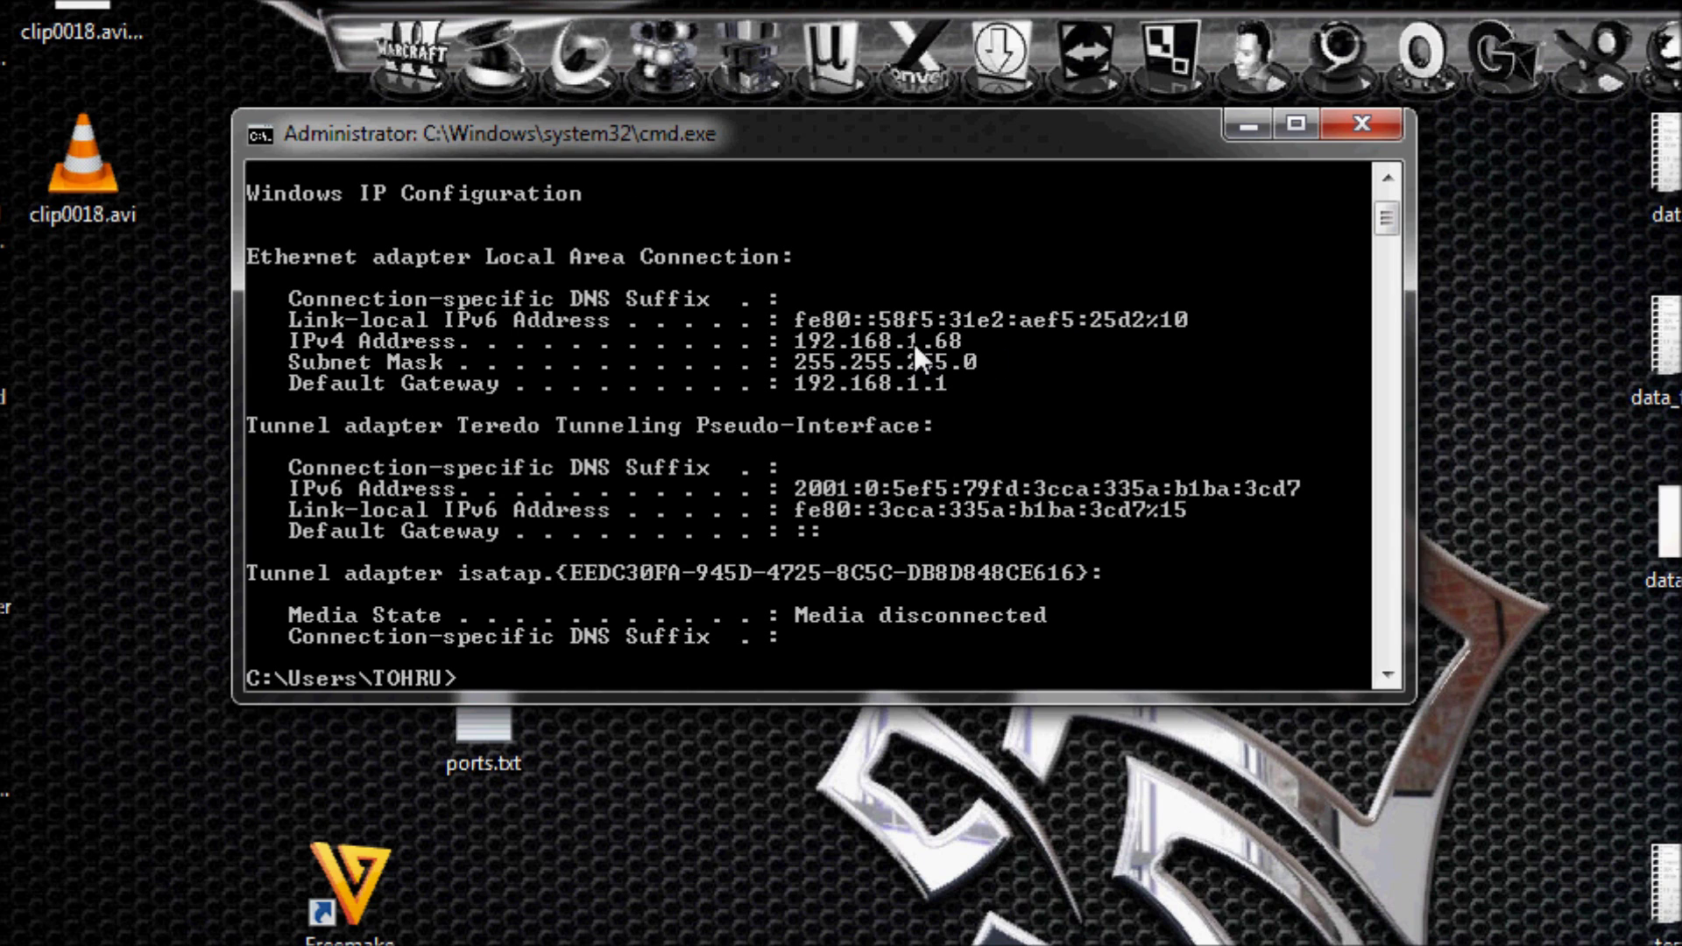
left_click_drag(927, 147, 963, 201)
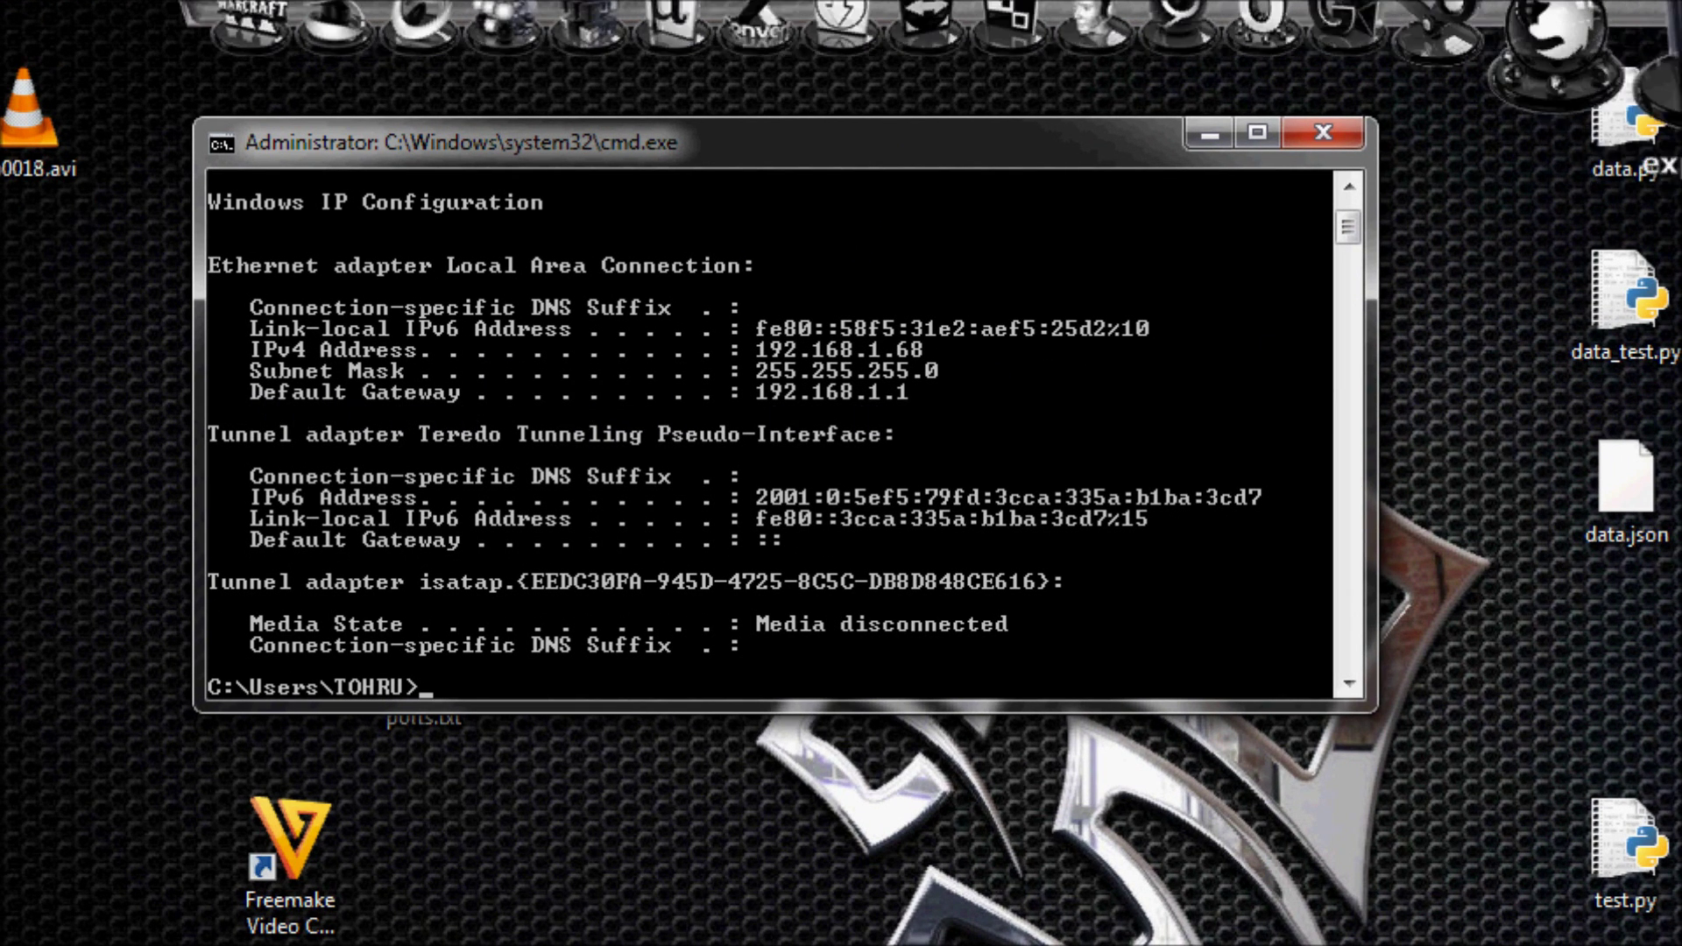
Step: Open Firefox and load the router page at 192.168.1.1
left_click(1632, 33)
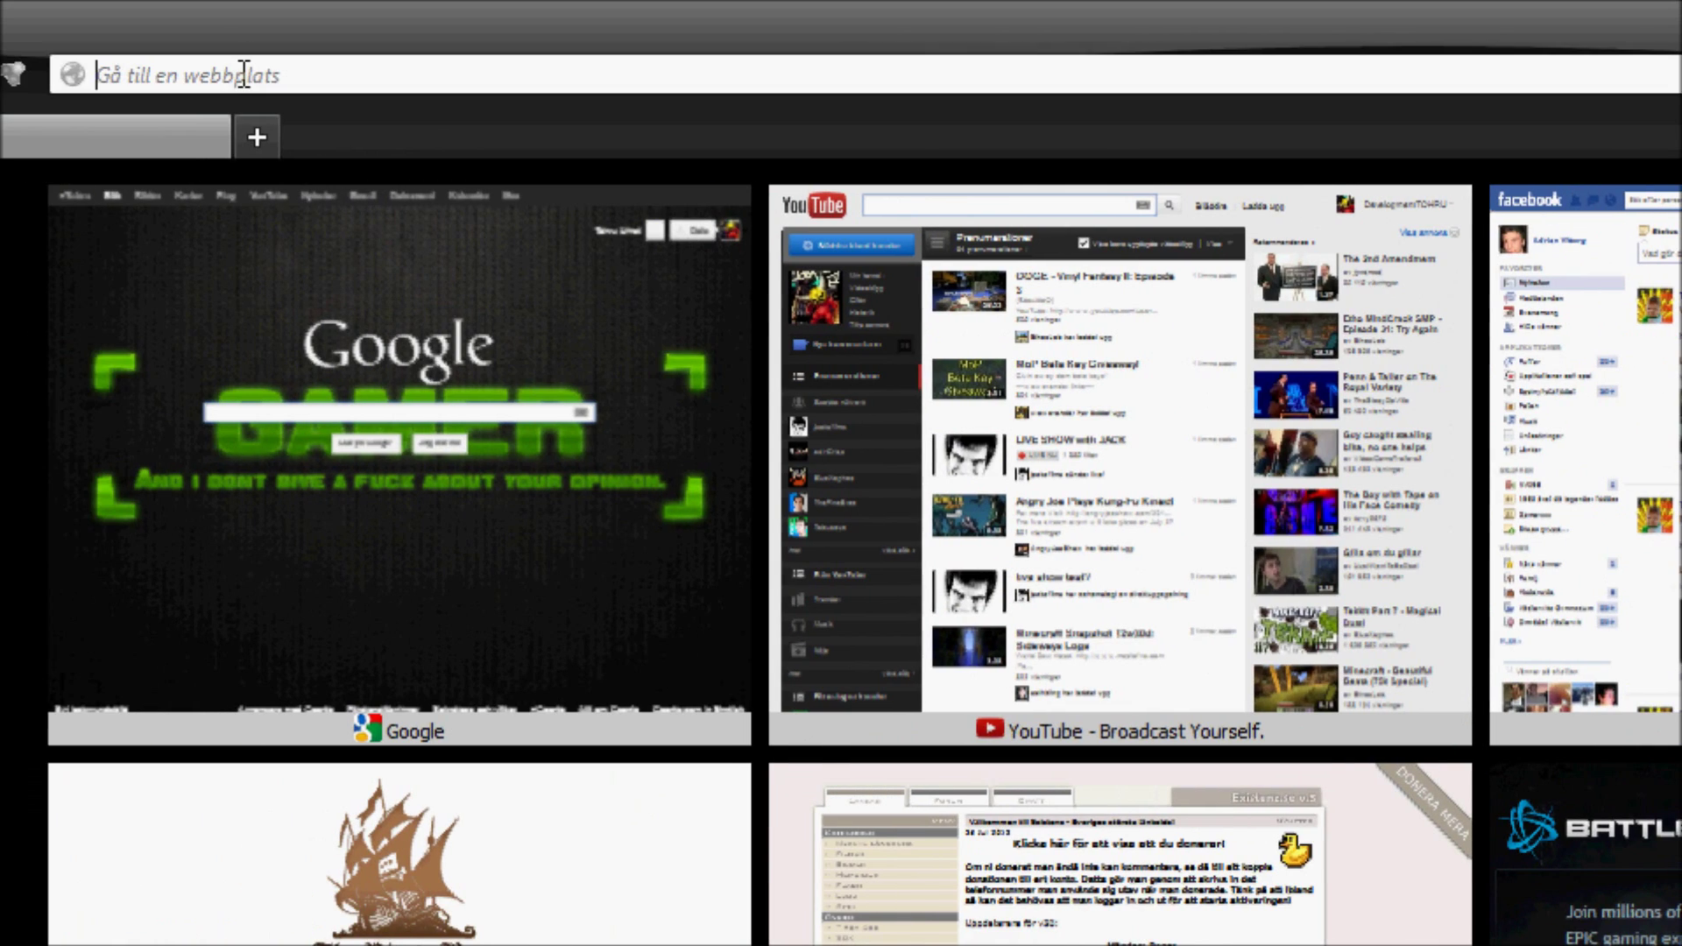
type("192")
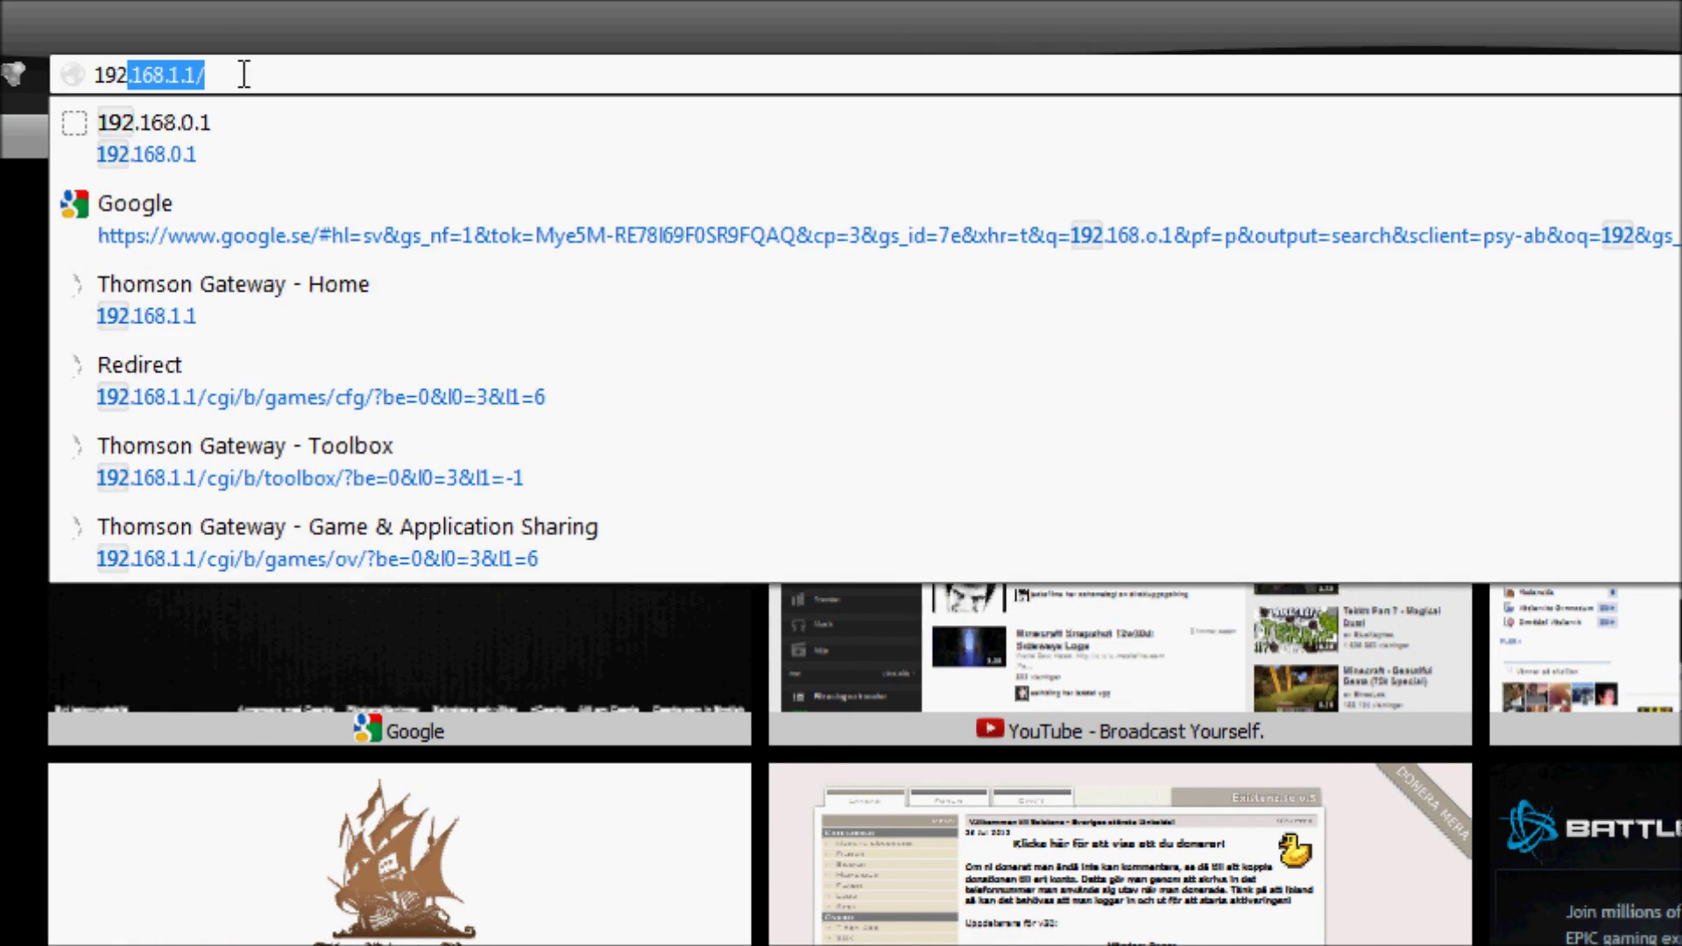
type(".168.1.")
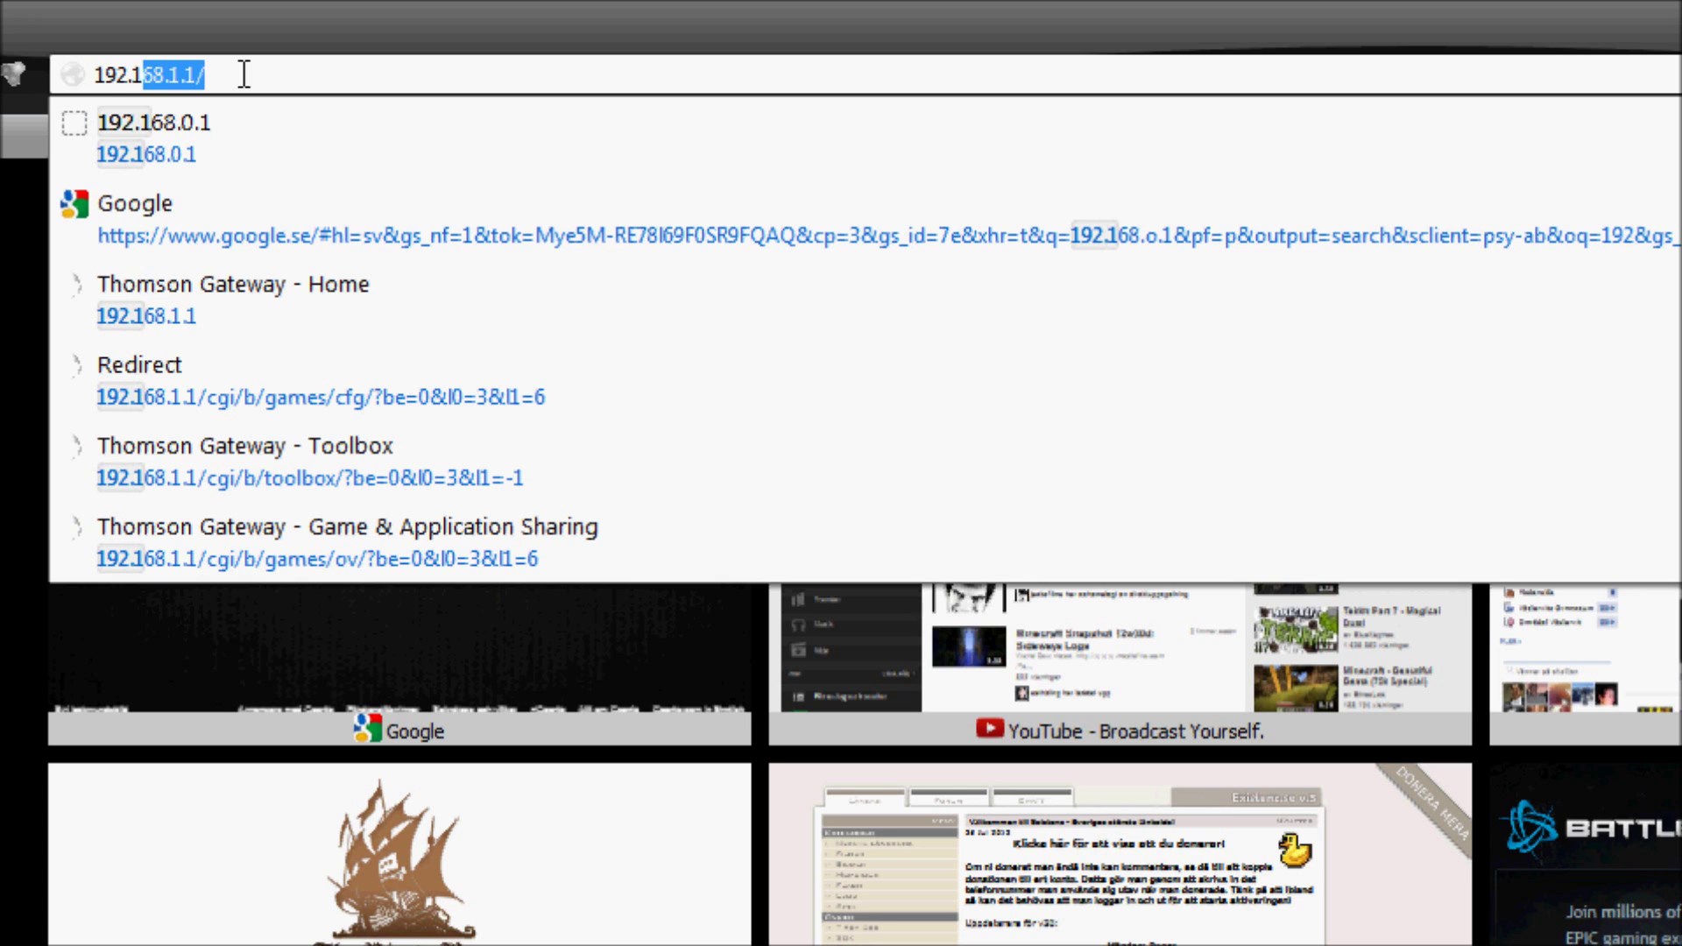
type("1")
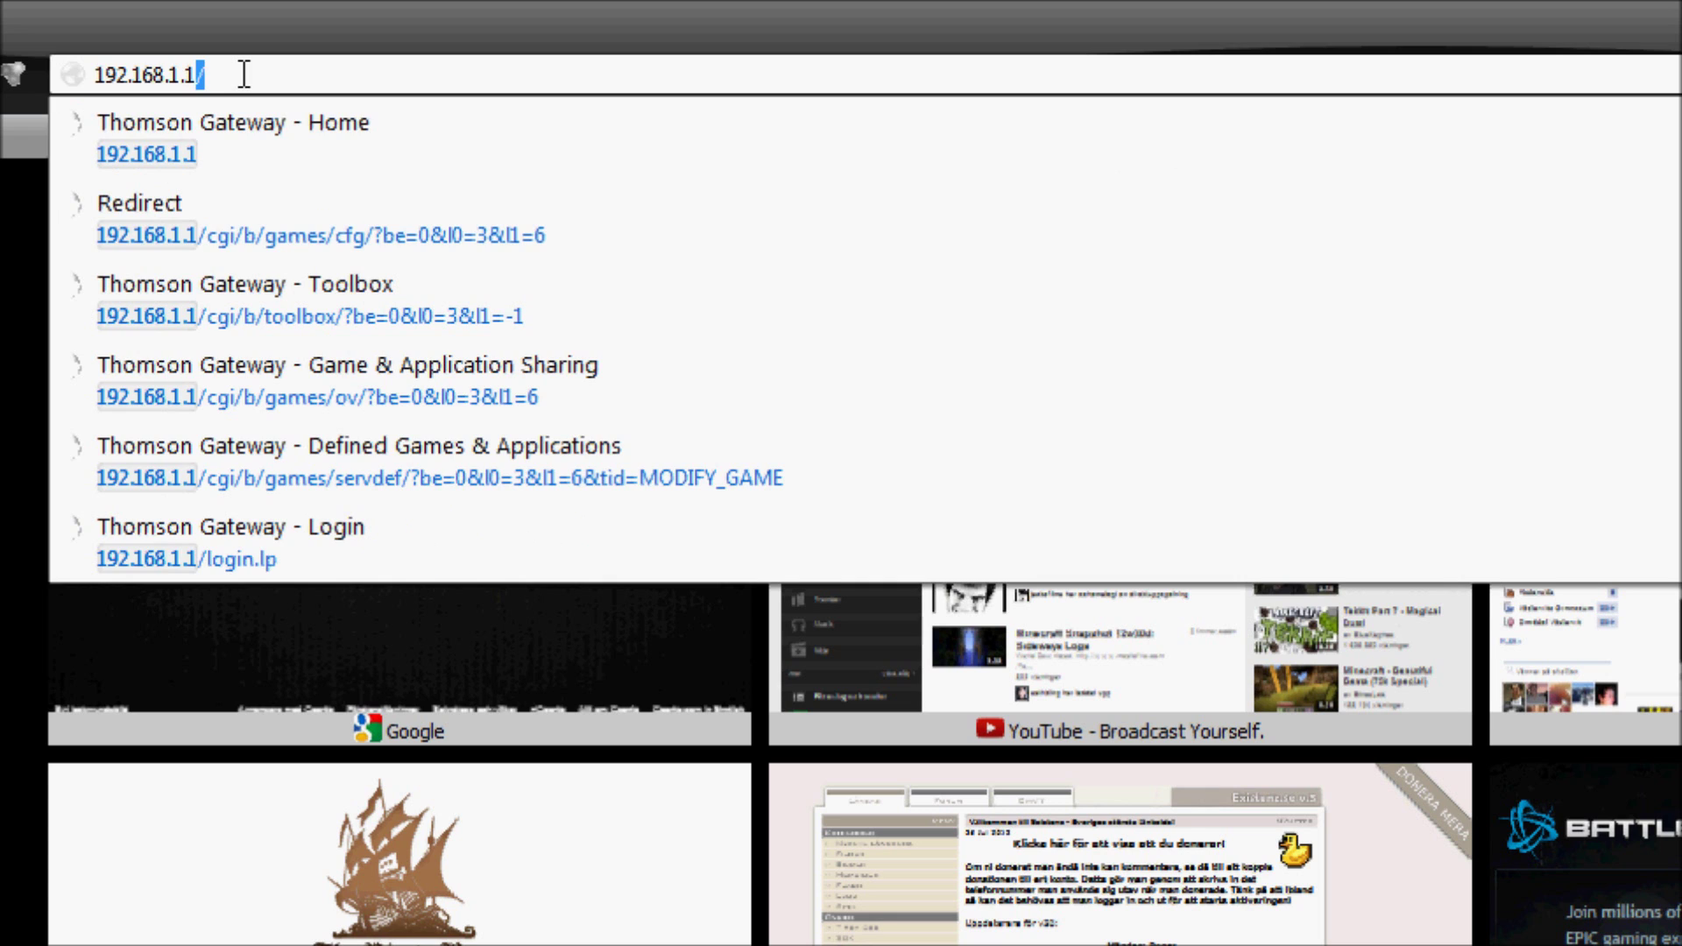
key("Return")
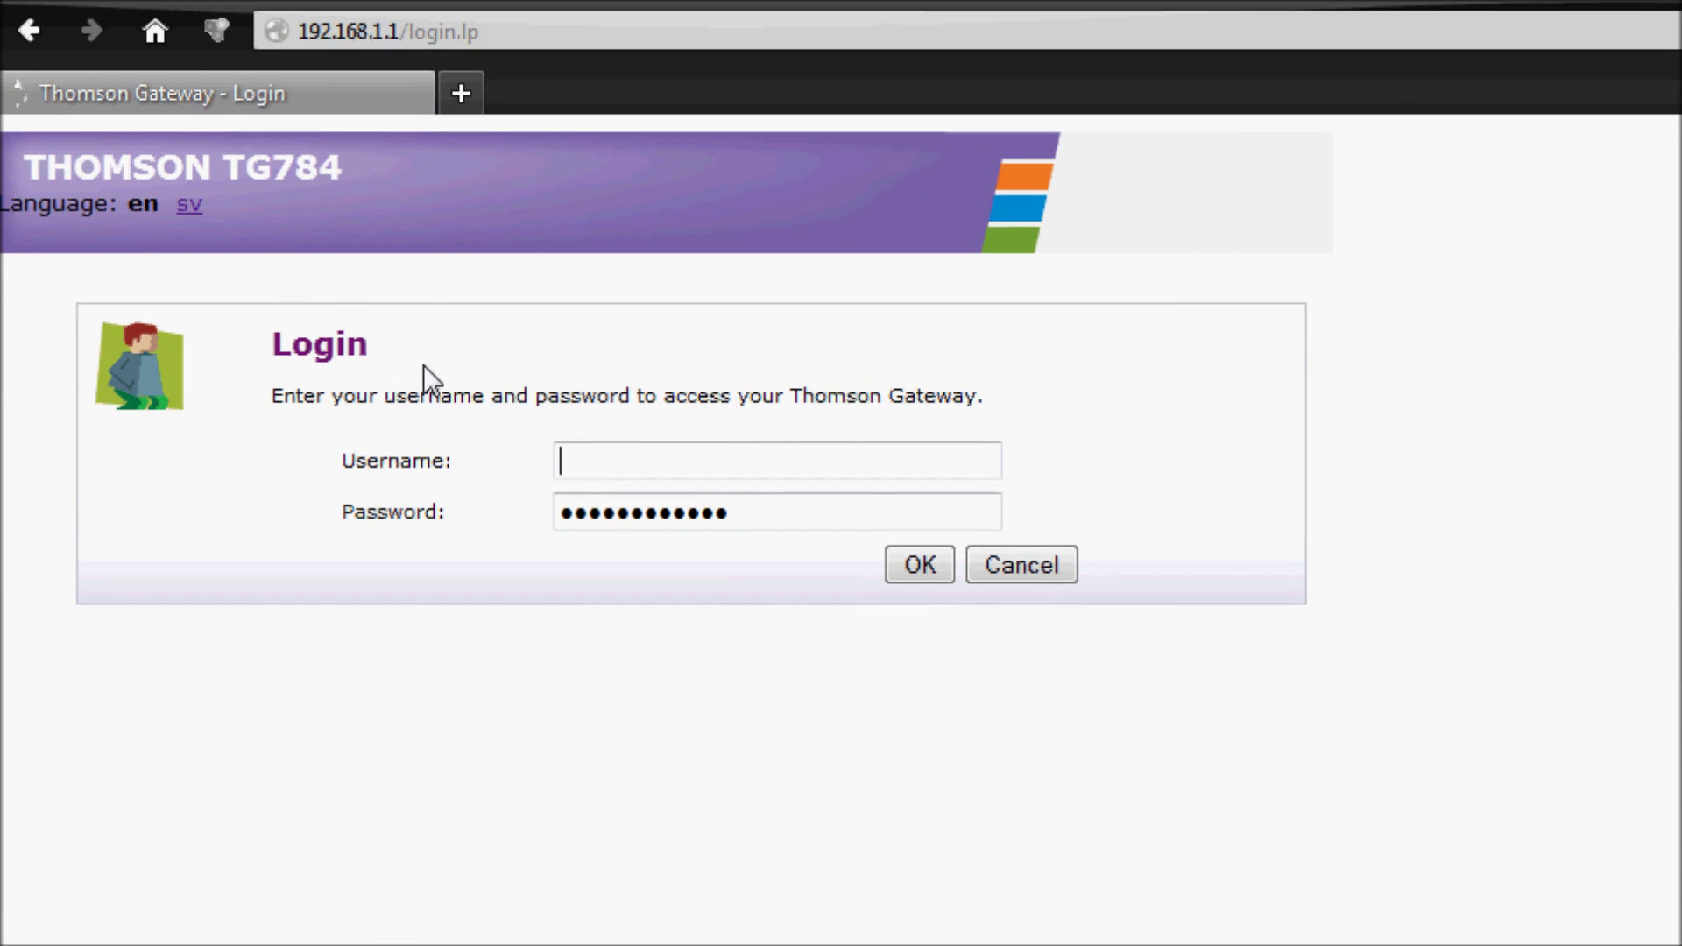
Step: Clear the saved password and adjust the username in the router login form
left_click(628, 469)
left_click_drag(762, 496, 349, 518)
key("BackSpace")
left_click(633, 465)
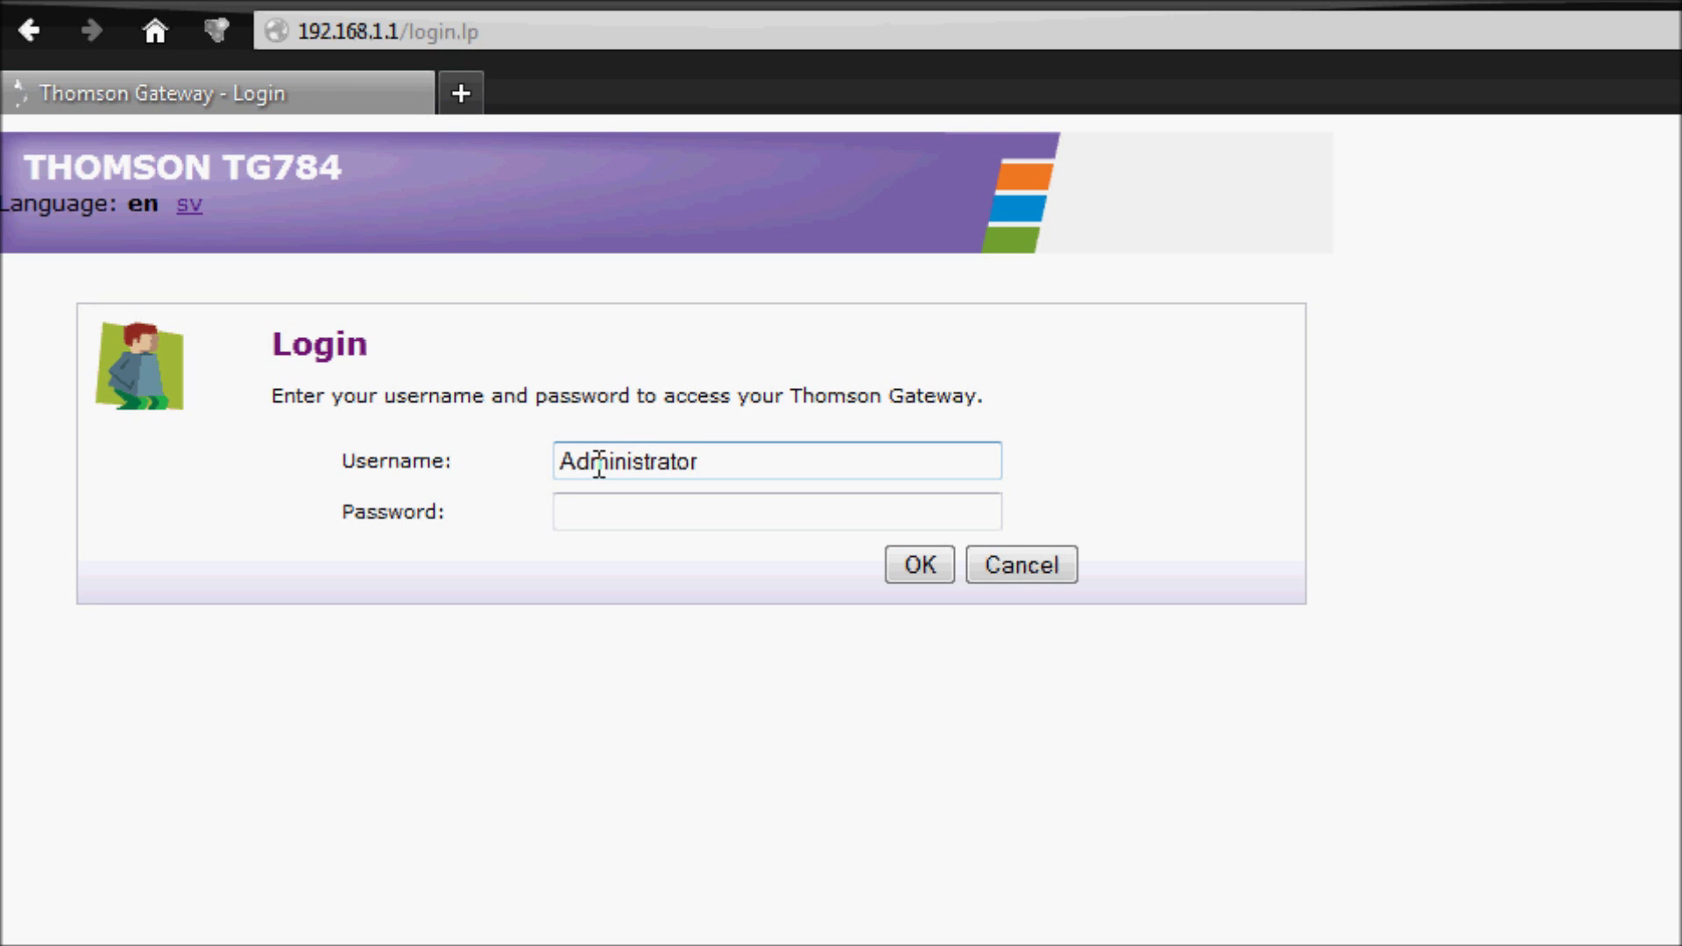
left_click(654, 502)
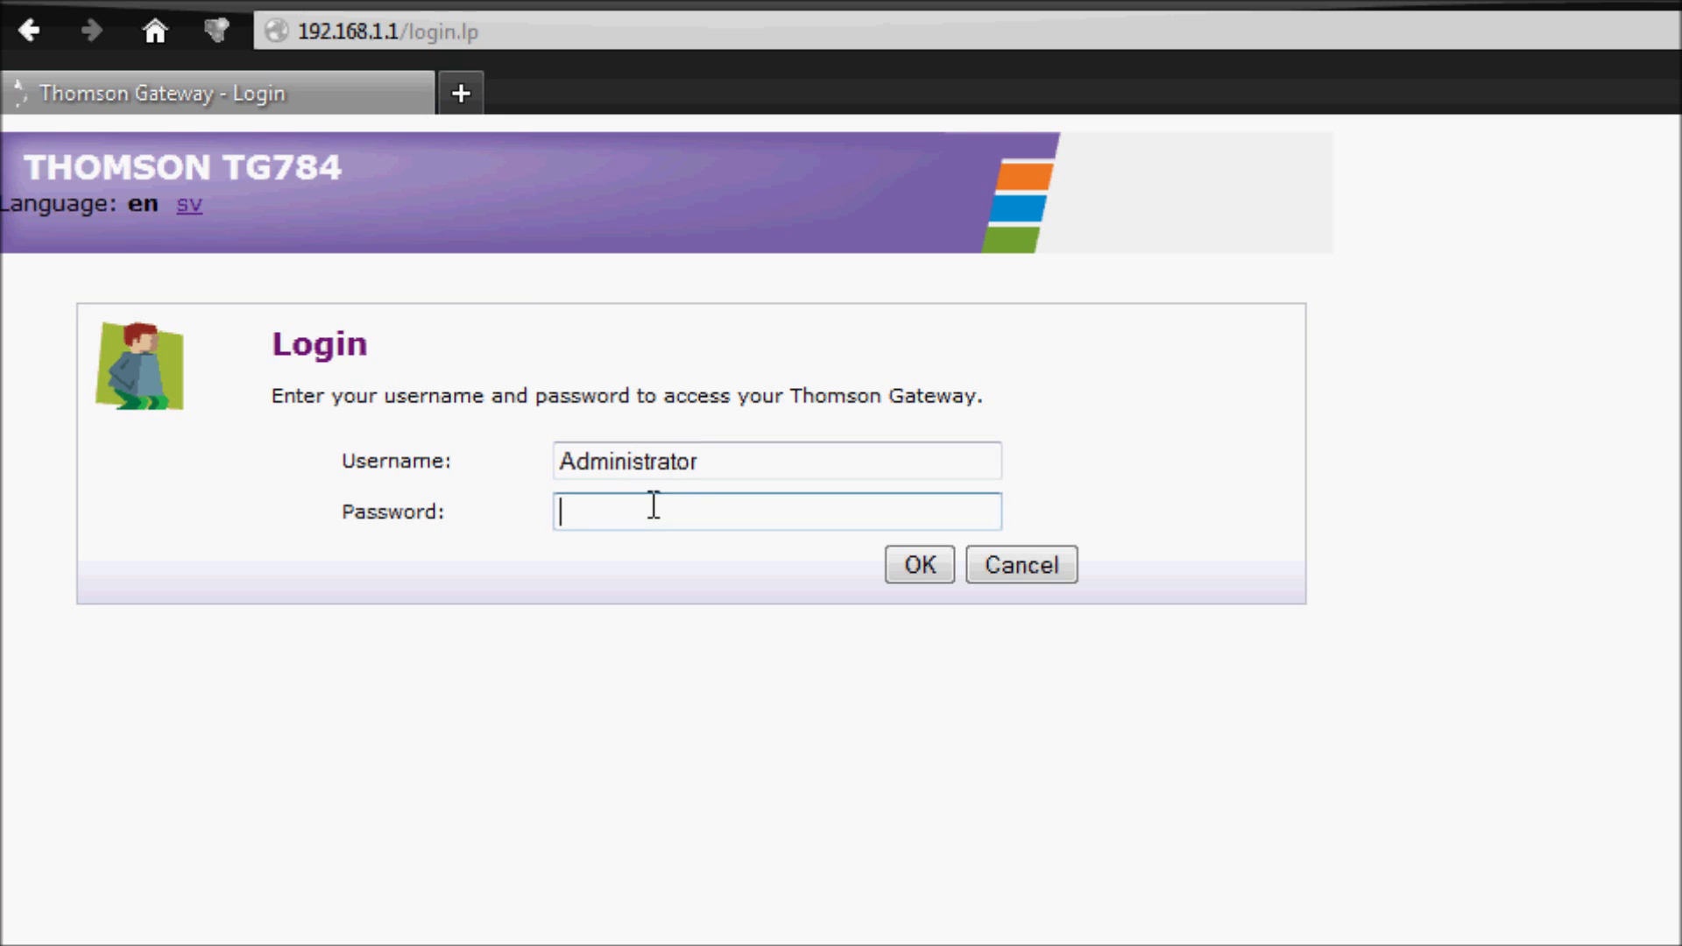
left_click_drag(718, 478, 618, 464)
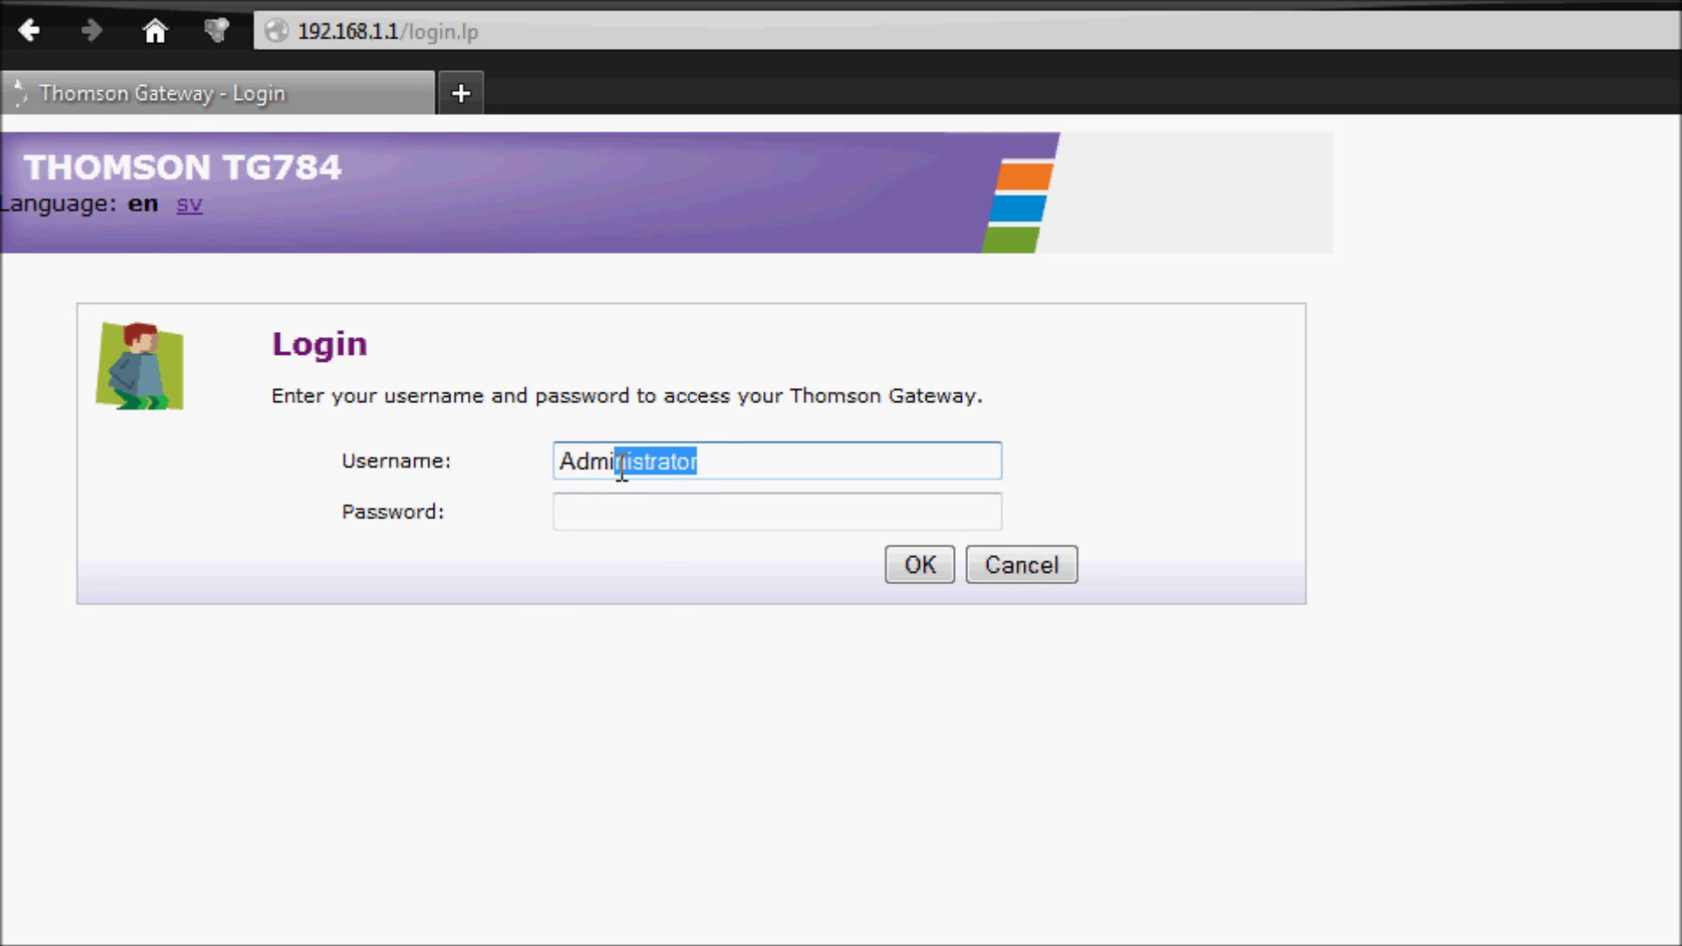
left_click(652, 499)
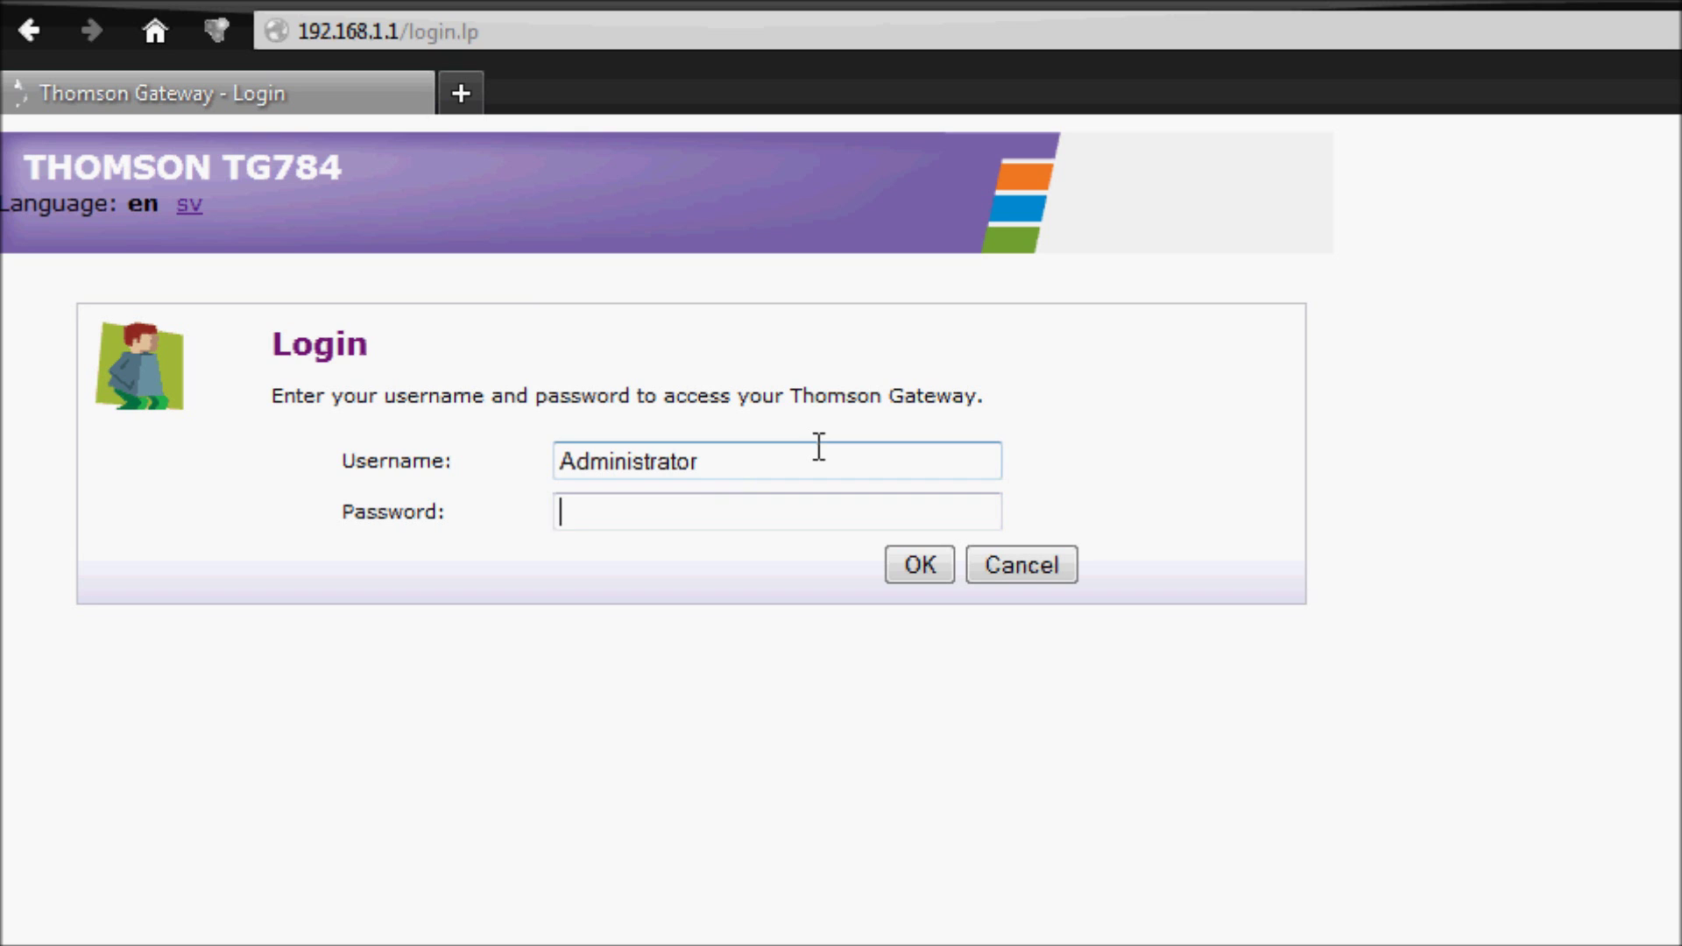
Step: Enter the administrator username and password and submit the router login
left_click(789, 458)
double_click(755, 465)
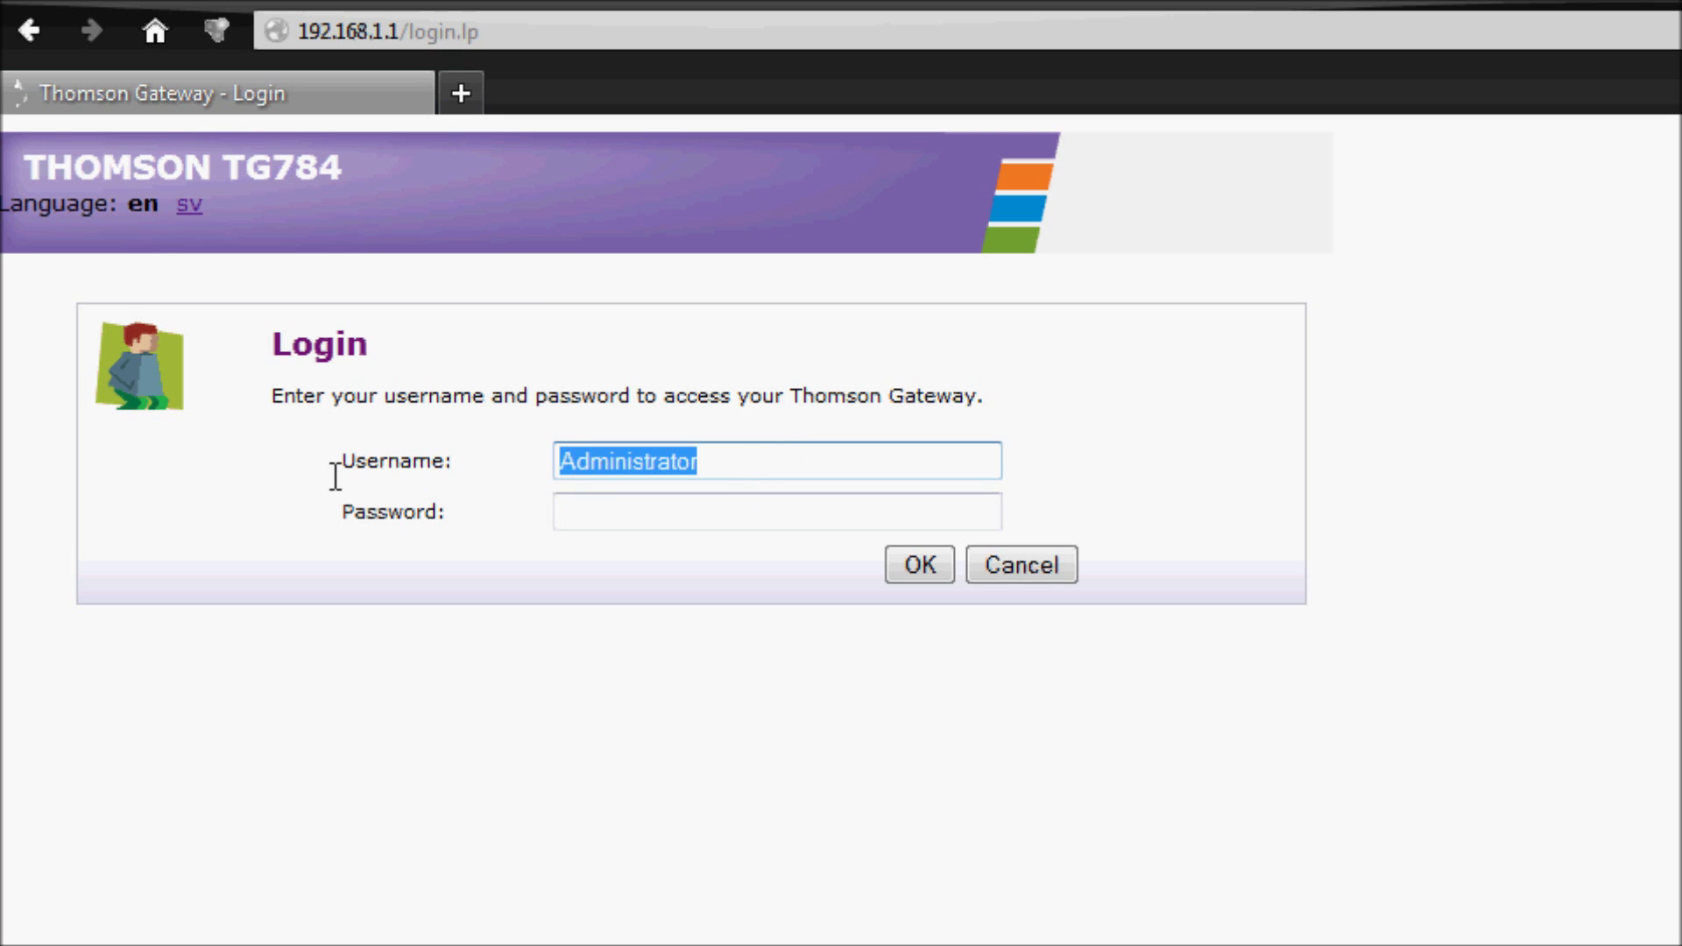
left_click(675, 523)
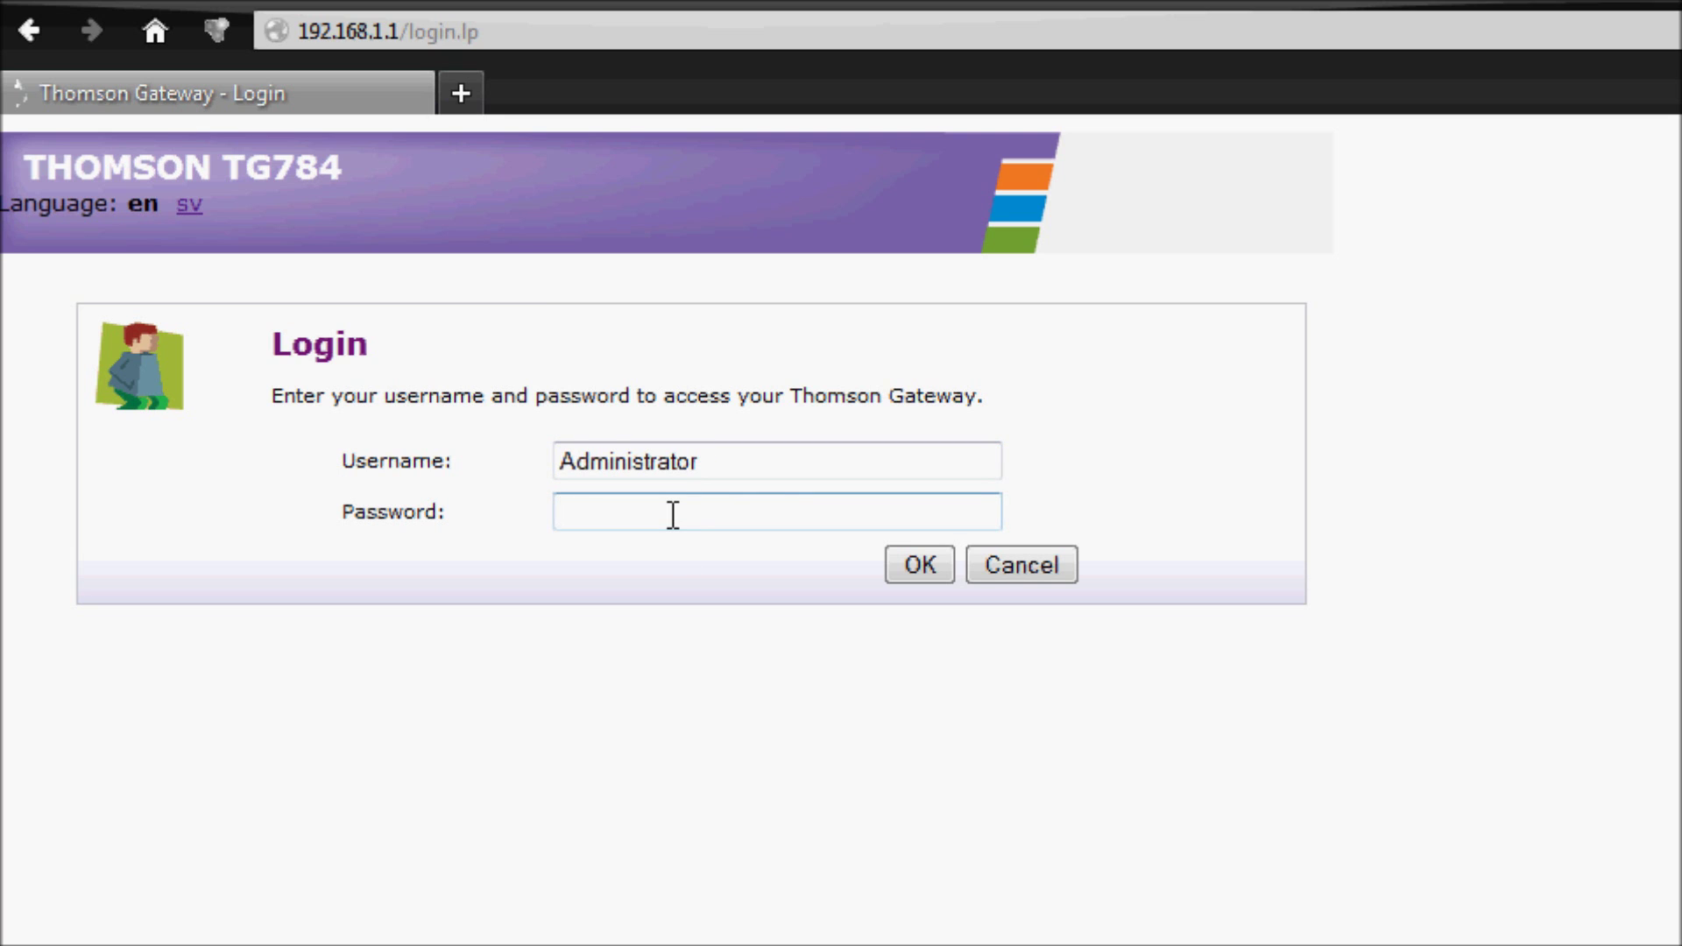
type("••••")
key("BackSpace")
key("BackSpace")
key("BackSpace")
key("BackSpace")
left_click(939, 539)
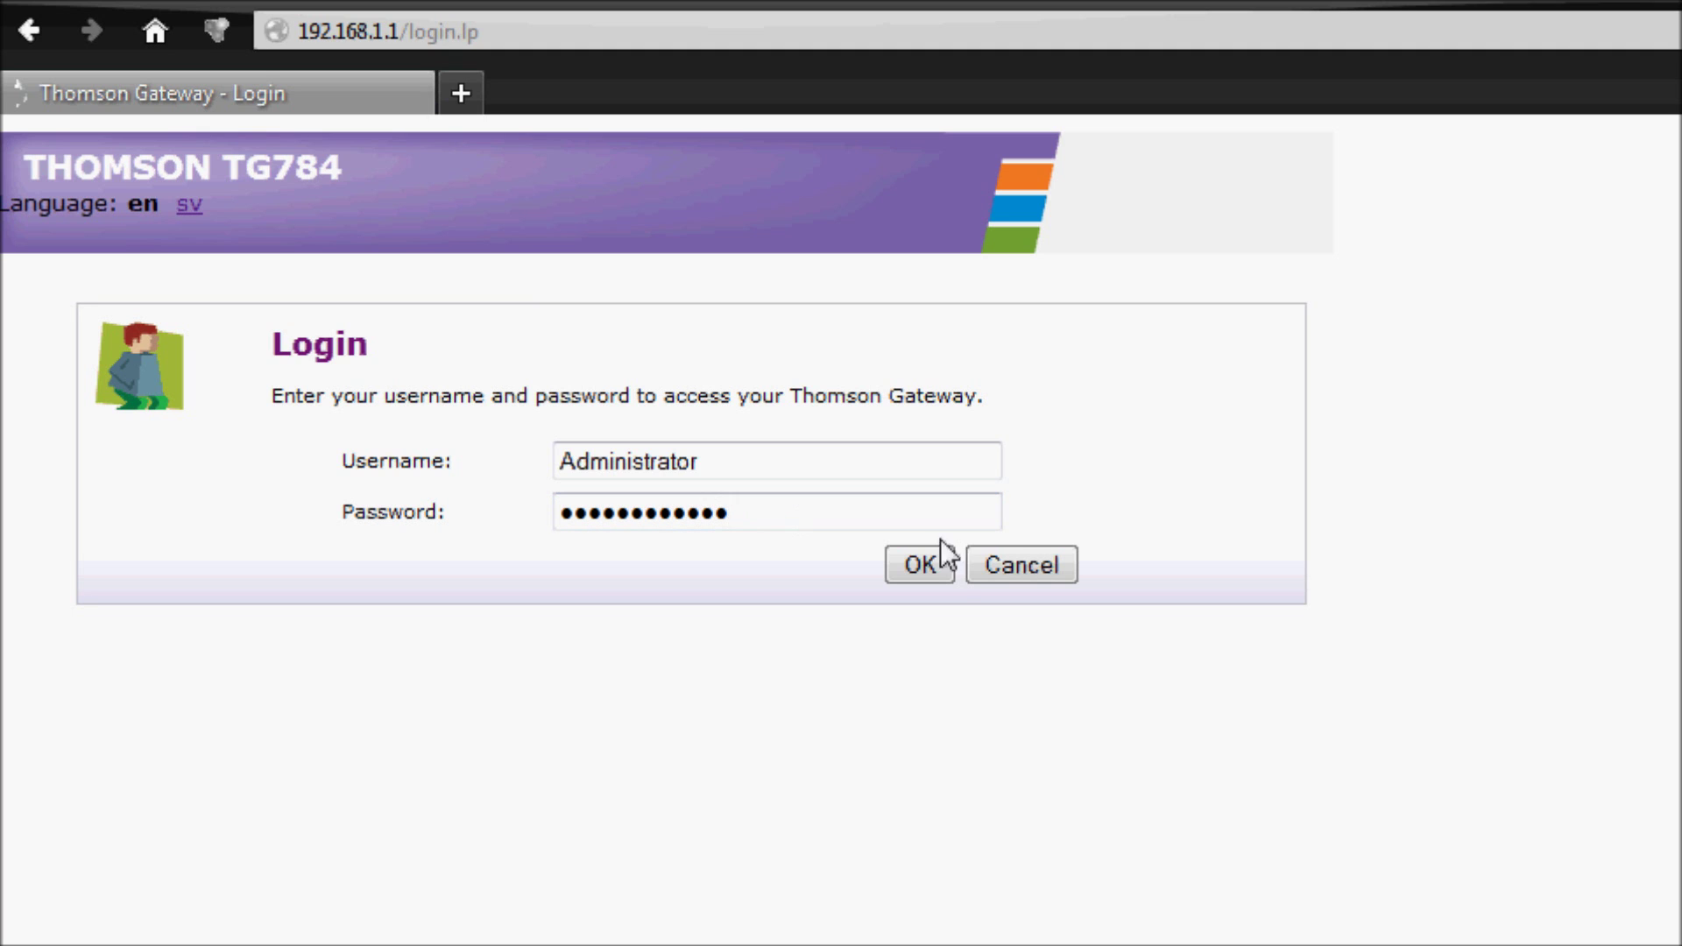
left_click(951, 560)
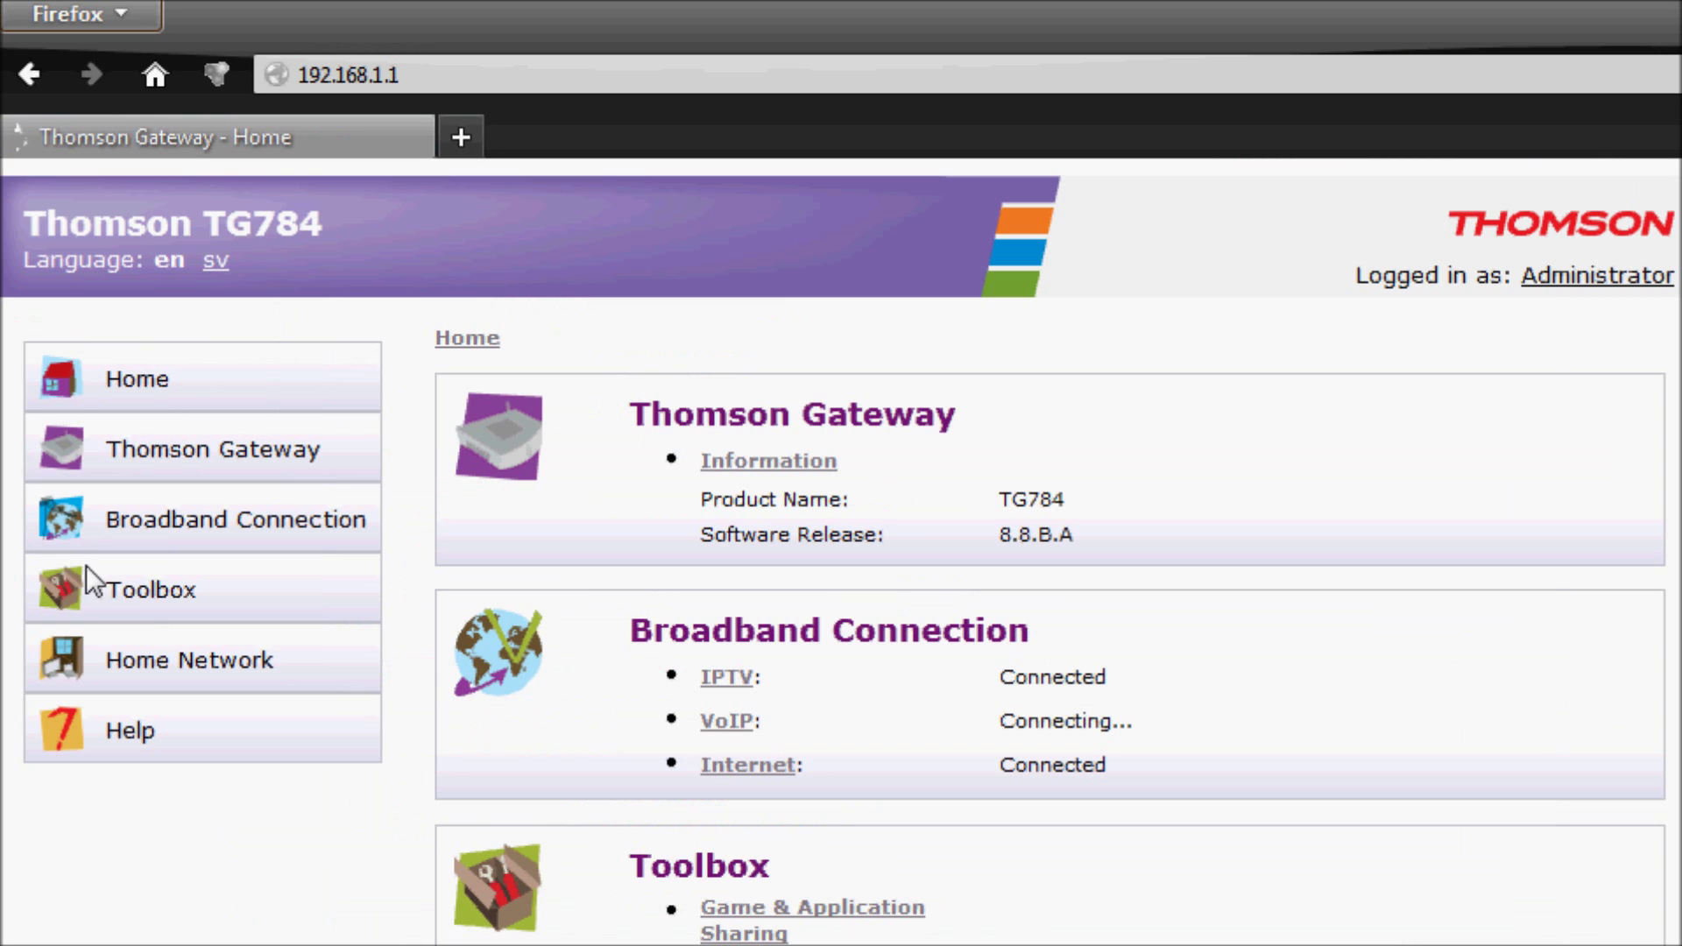
Step: Under Toolbox > Game & Application Sharing, apply the configuration with Use UPnP ticked
left_click(139, 597)
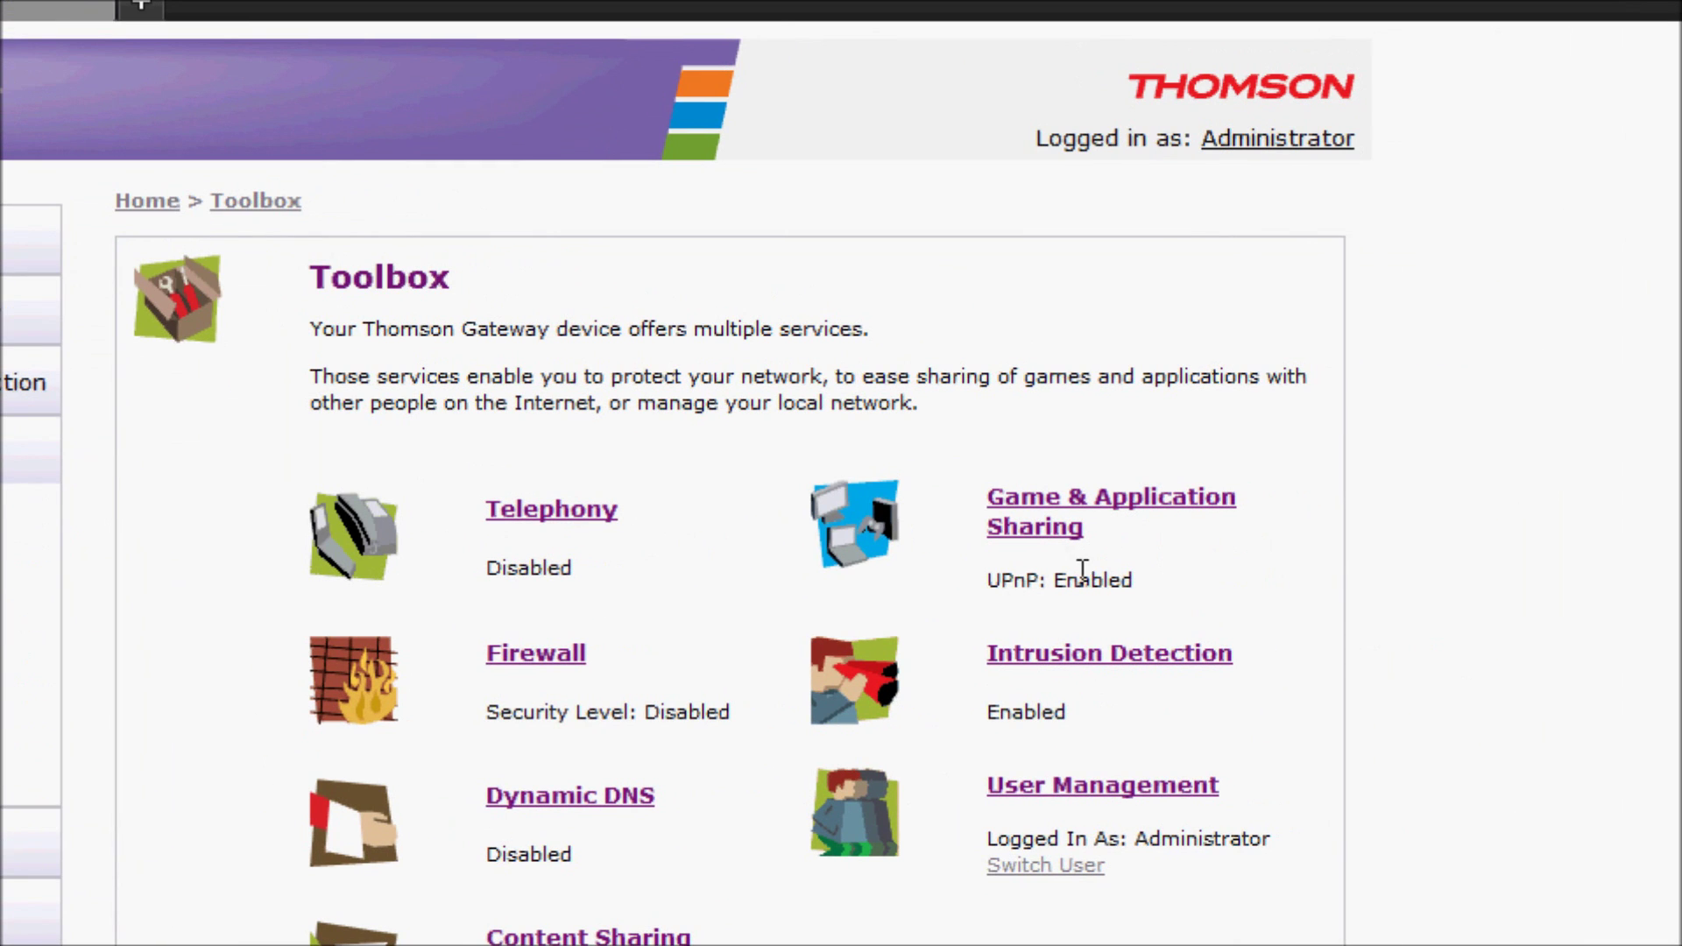
left_click(1030, 526)
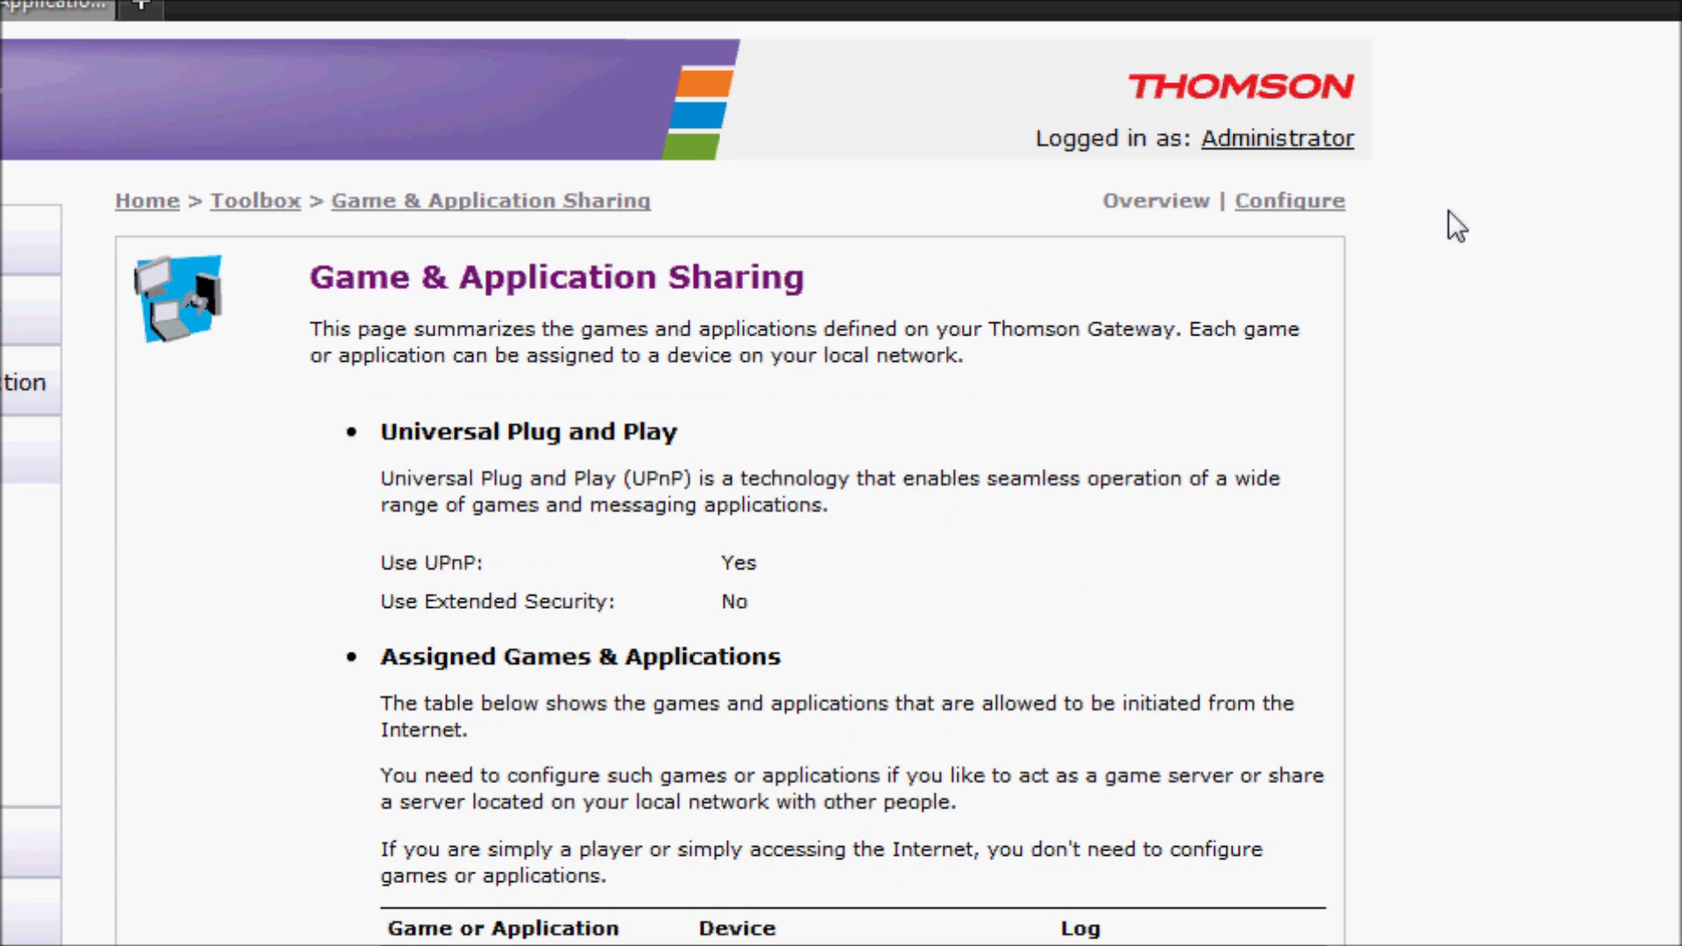
left_click(1308, 206)
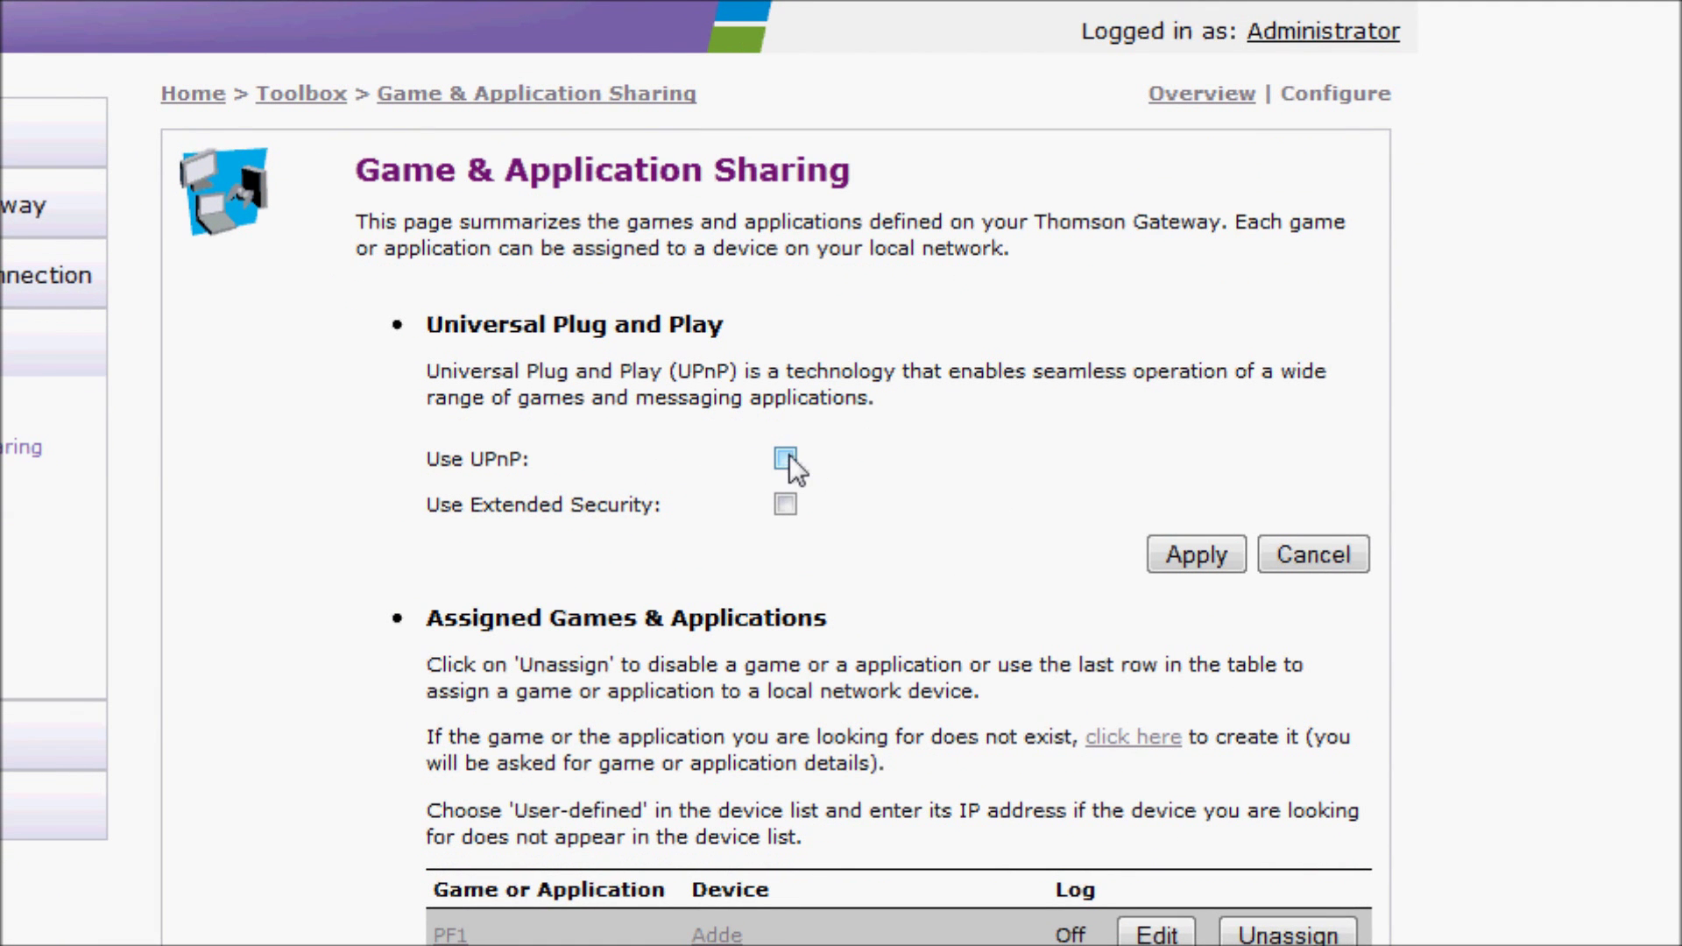
left_click(1213, 550)
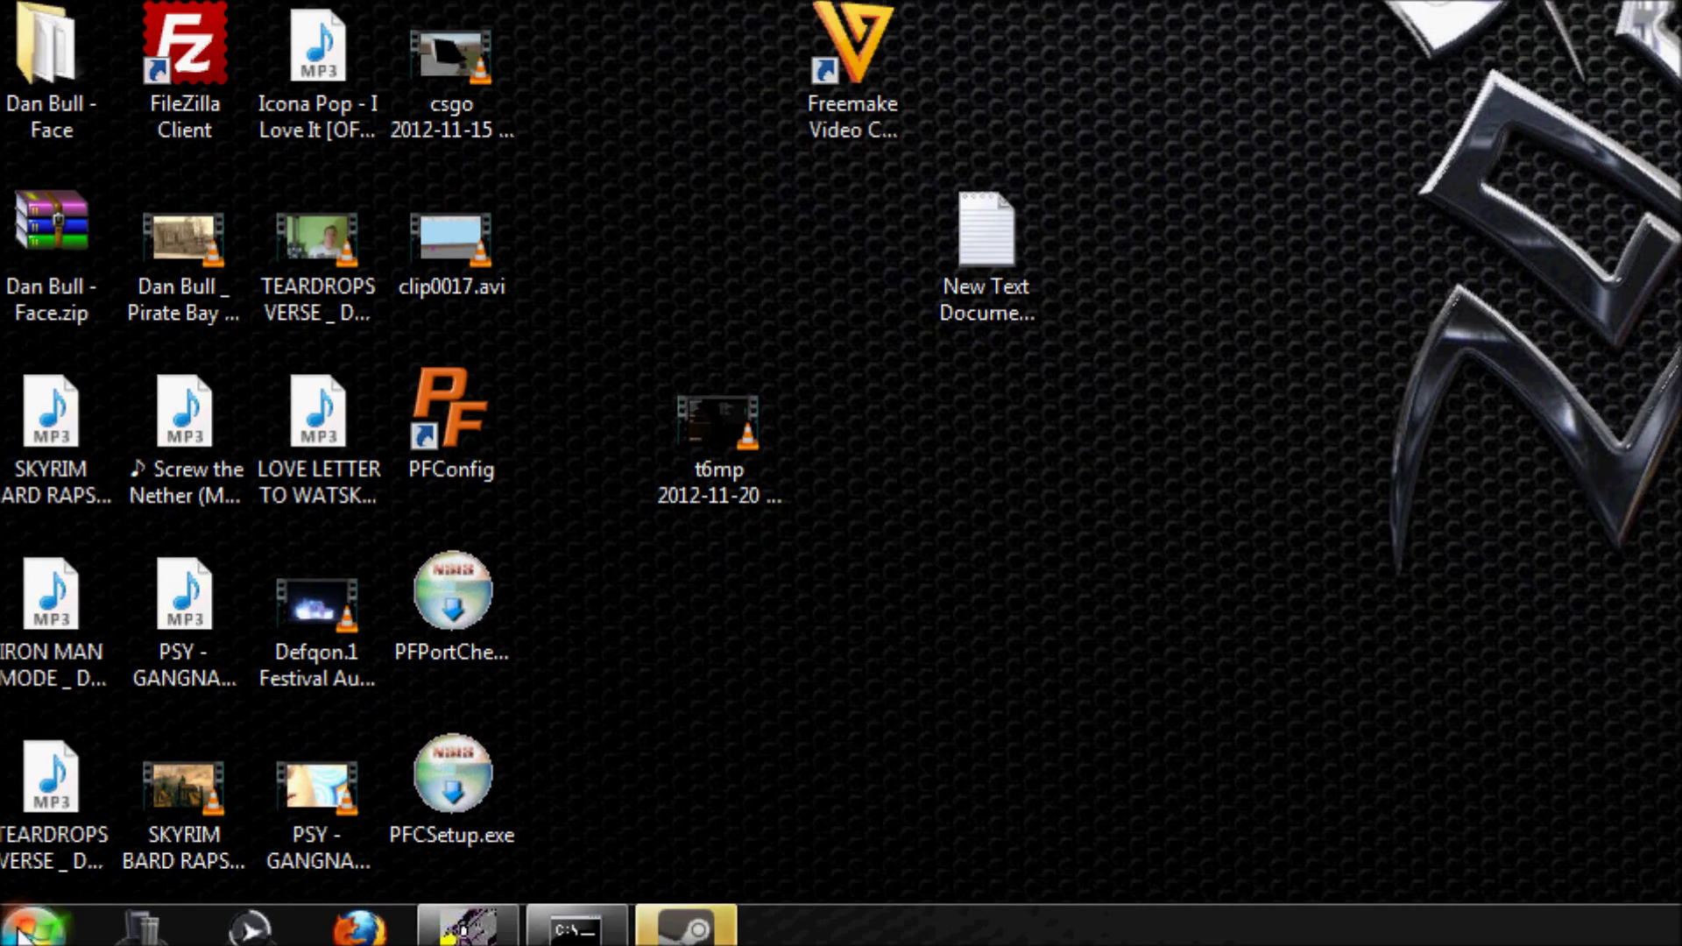
Step: In Explorer's Network view, locate the Thomson TG784 router device
key("super")
key("Escape")
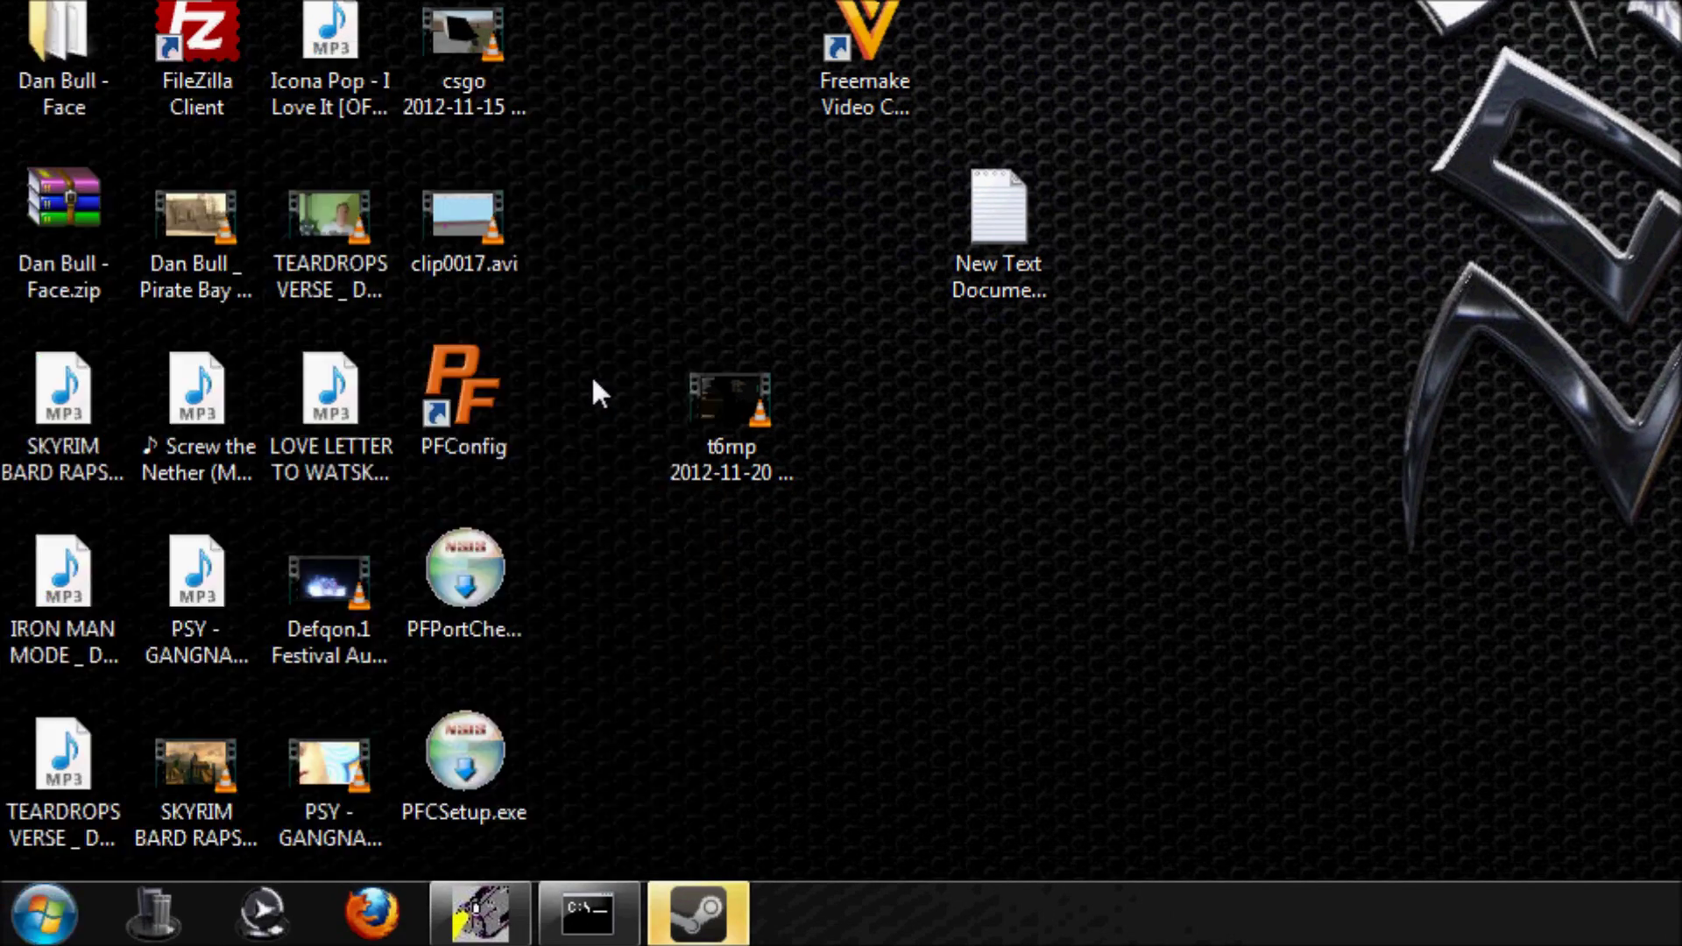
key("super+e")
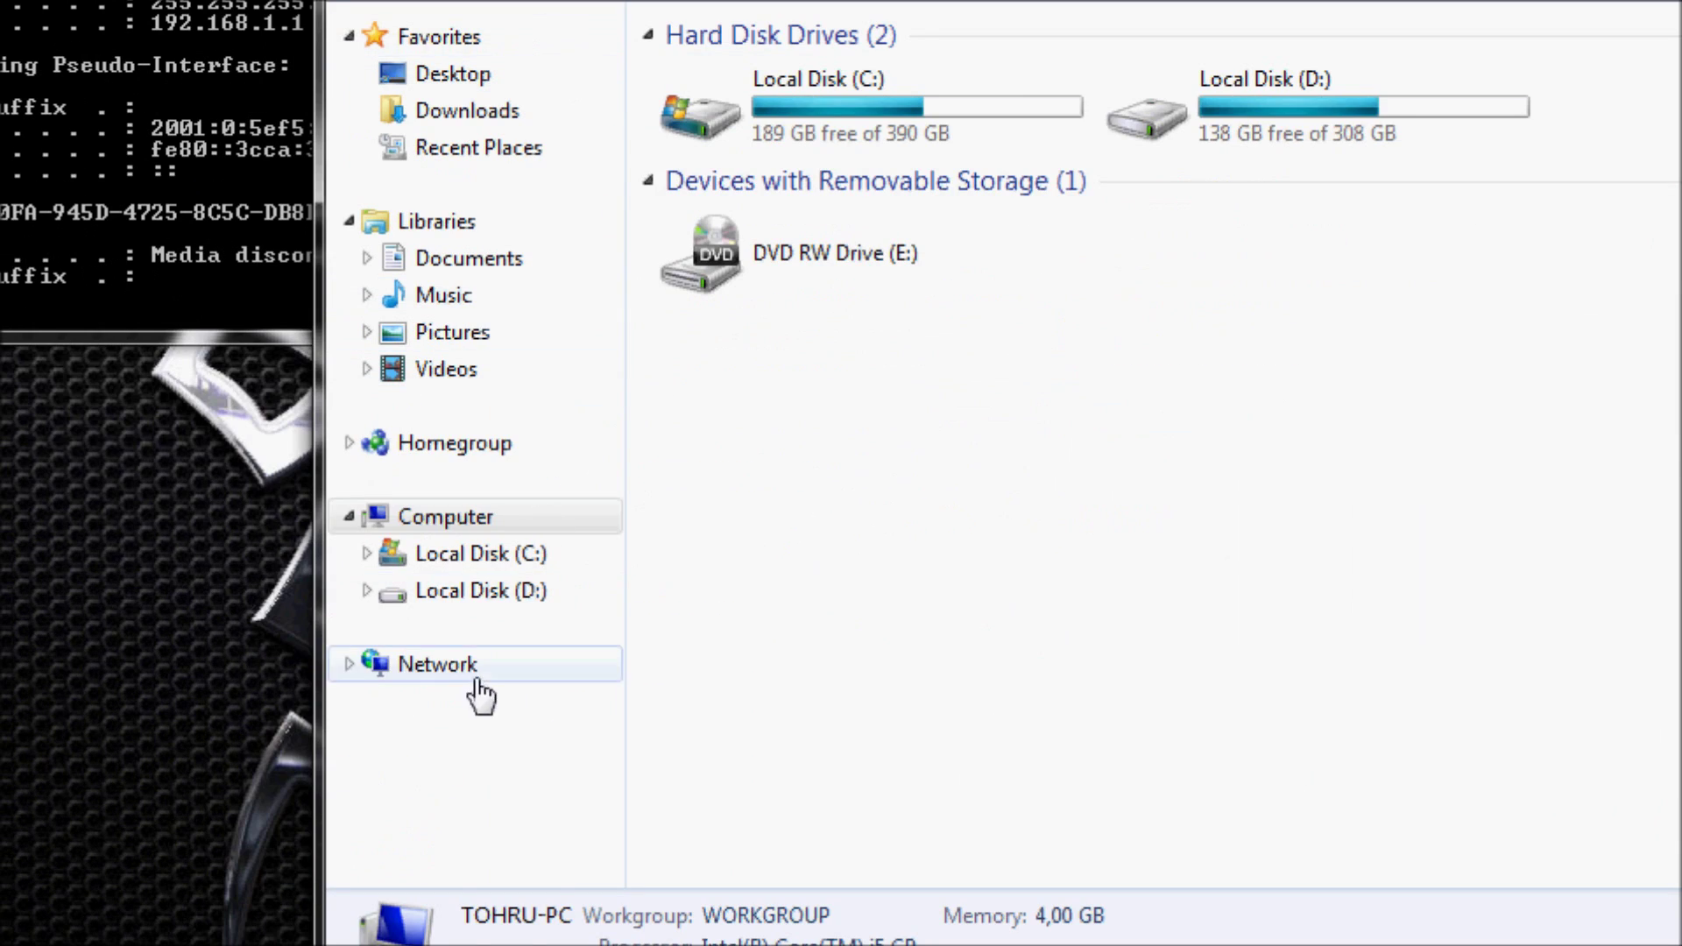
left_click(428, 671)
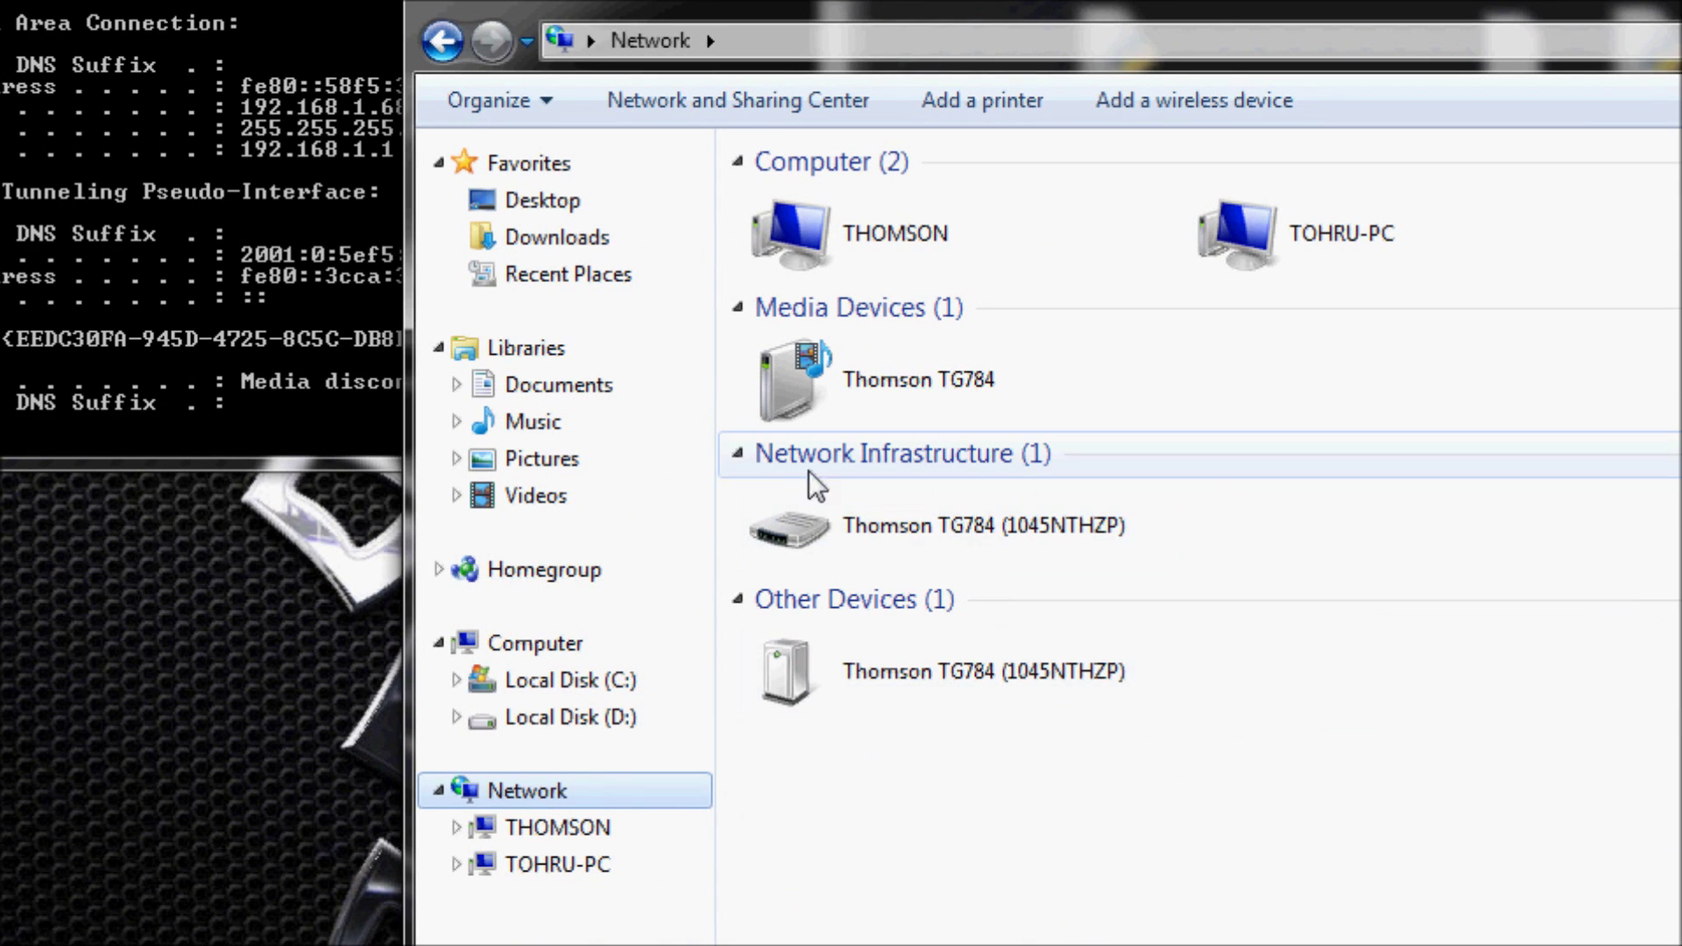
double_click(1006, 523)
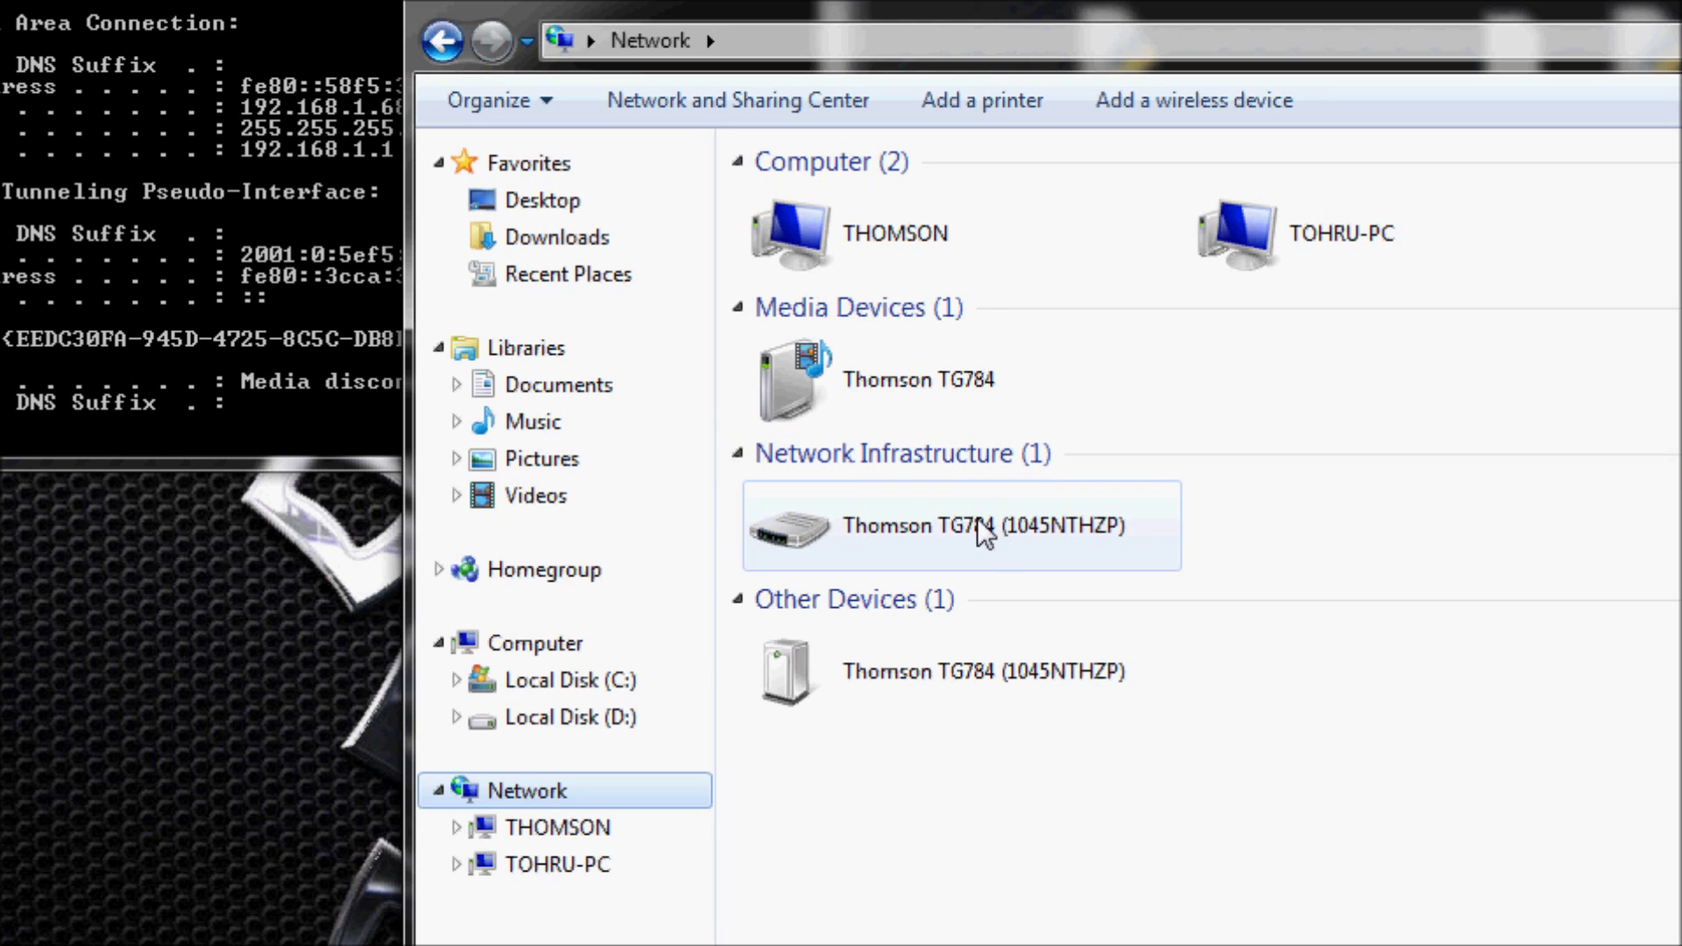
left_click(933, 384)
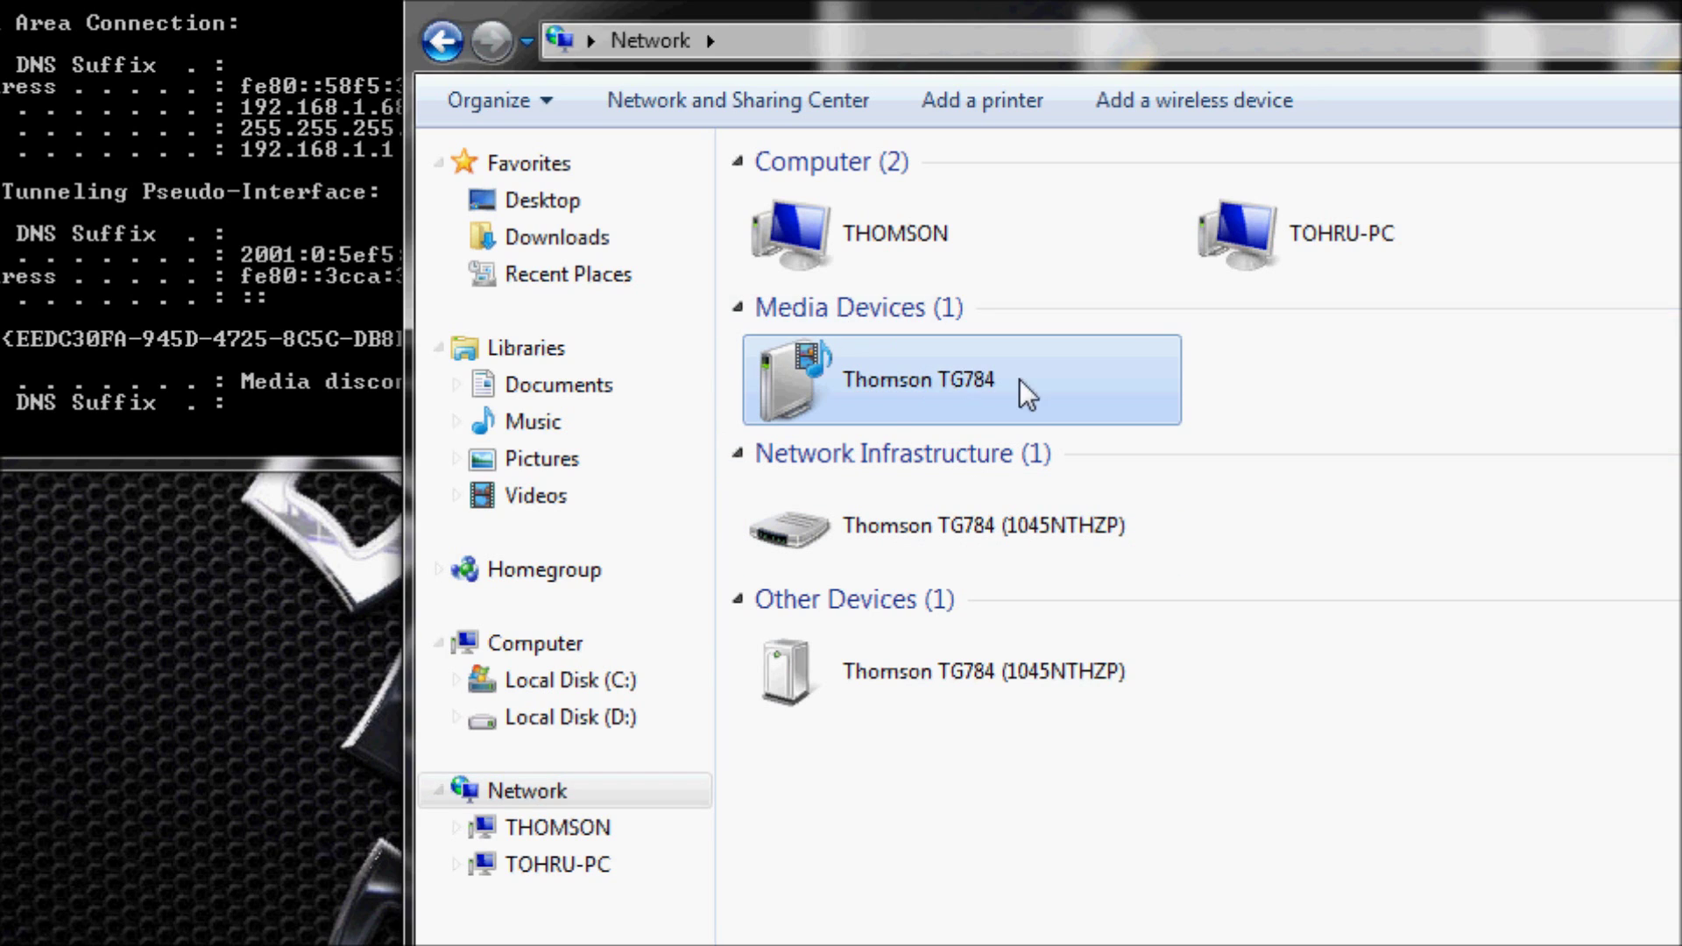
left_click(985, 685)
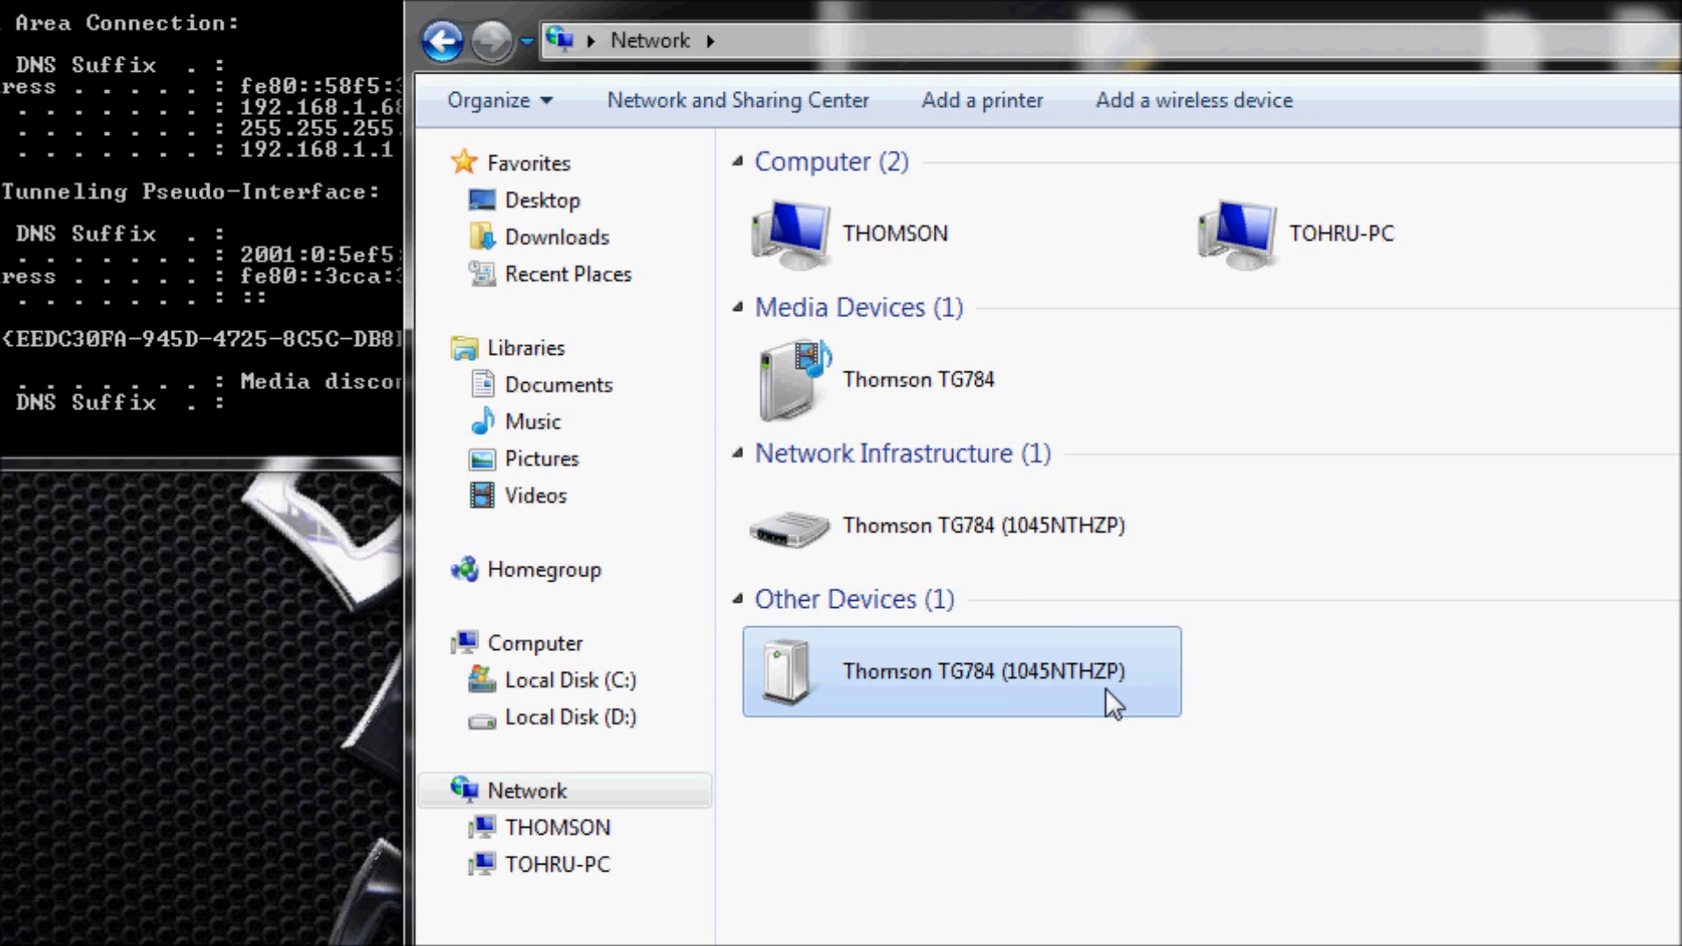
Step: Open the Thomson TG784 Network Infrastructure properties and its Advanced Settings window
right_click(990, 534)
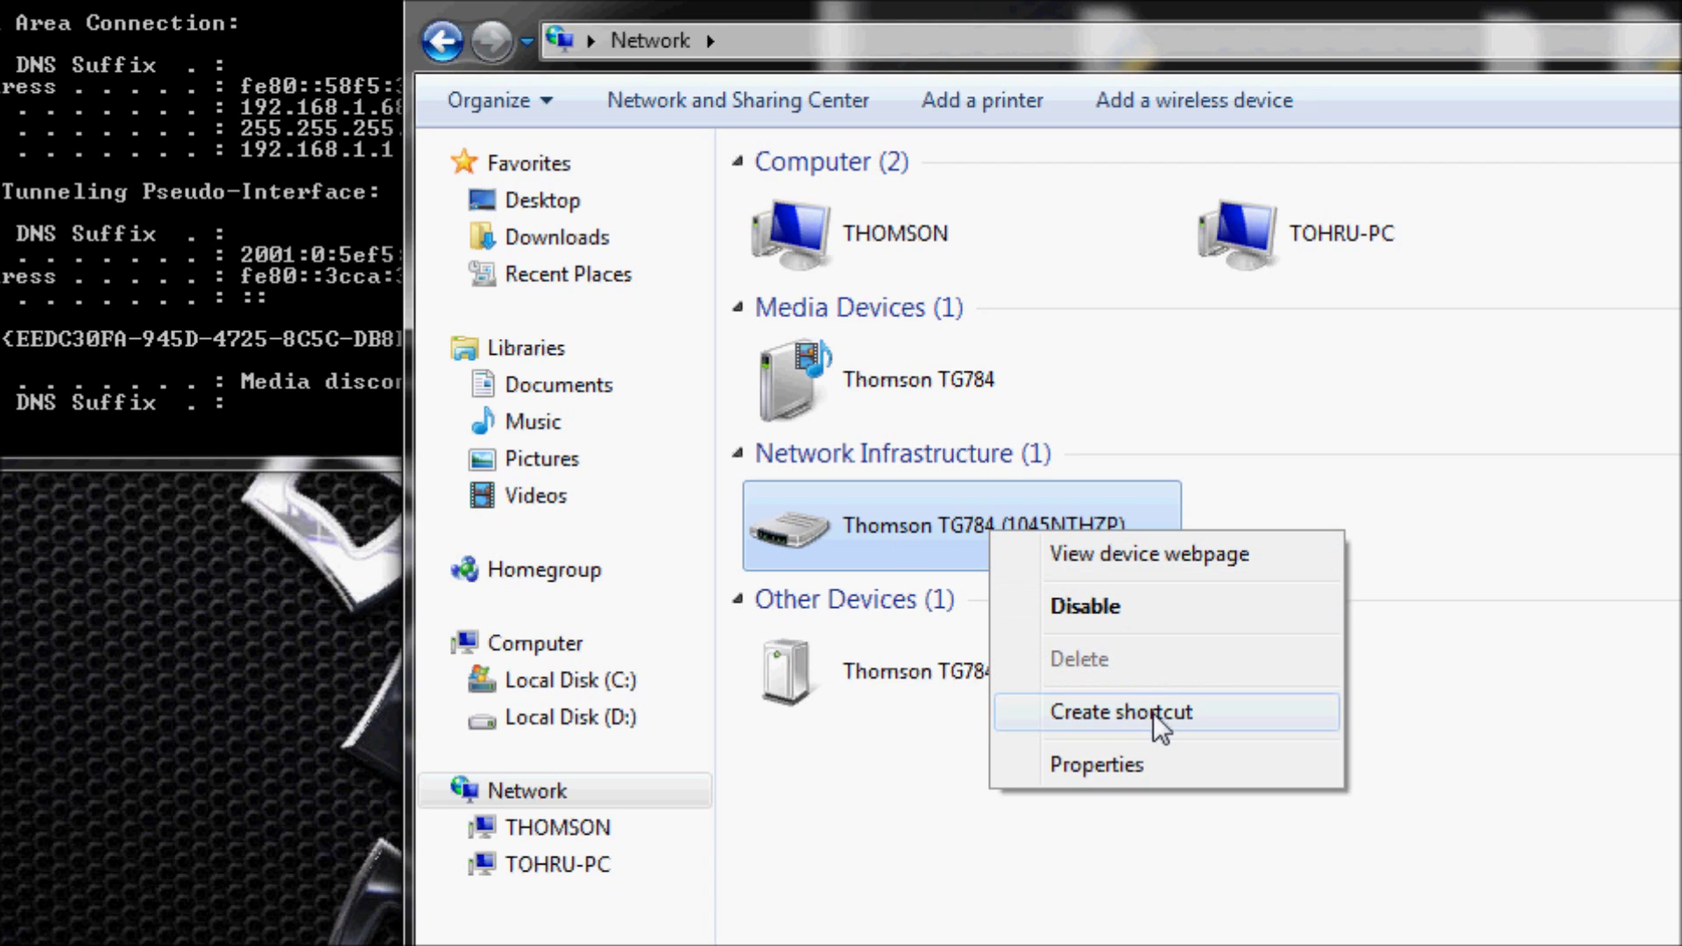
left_click(1142, 763)
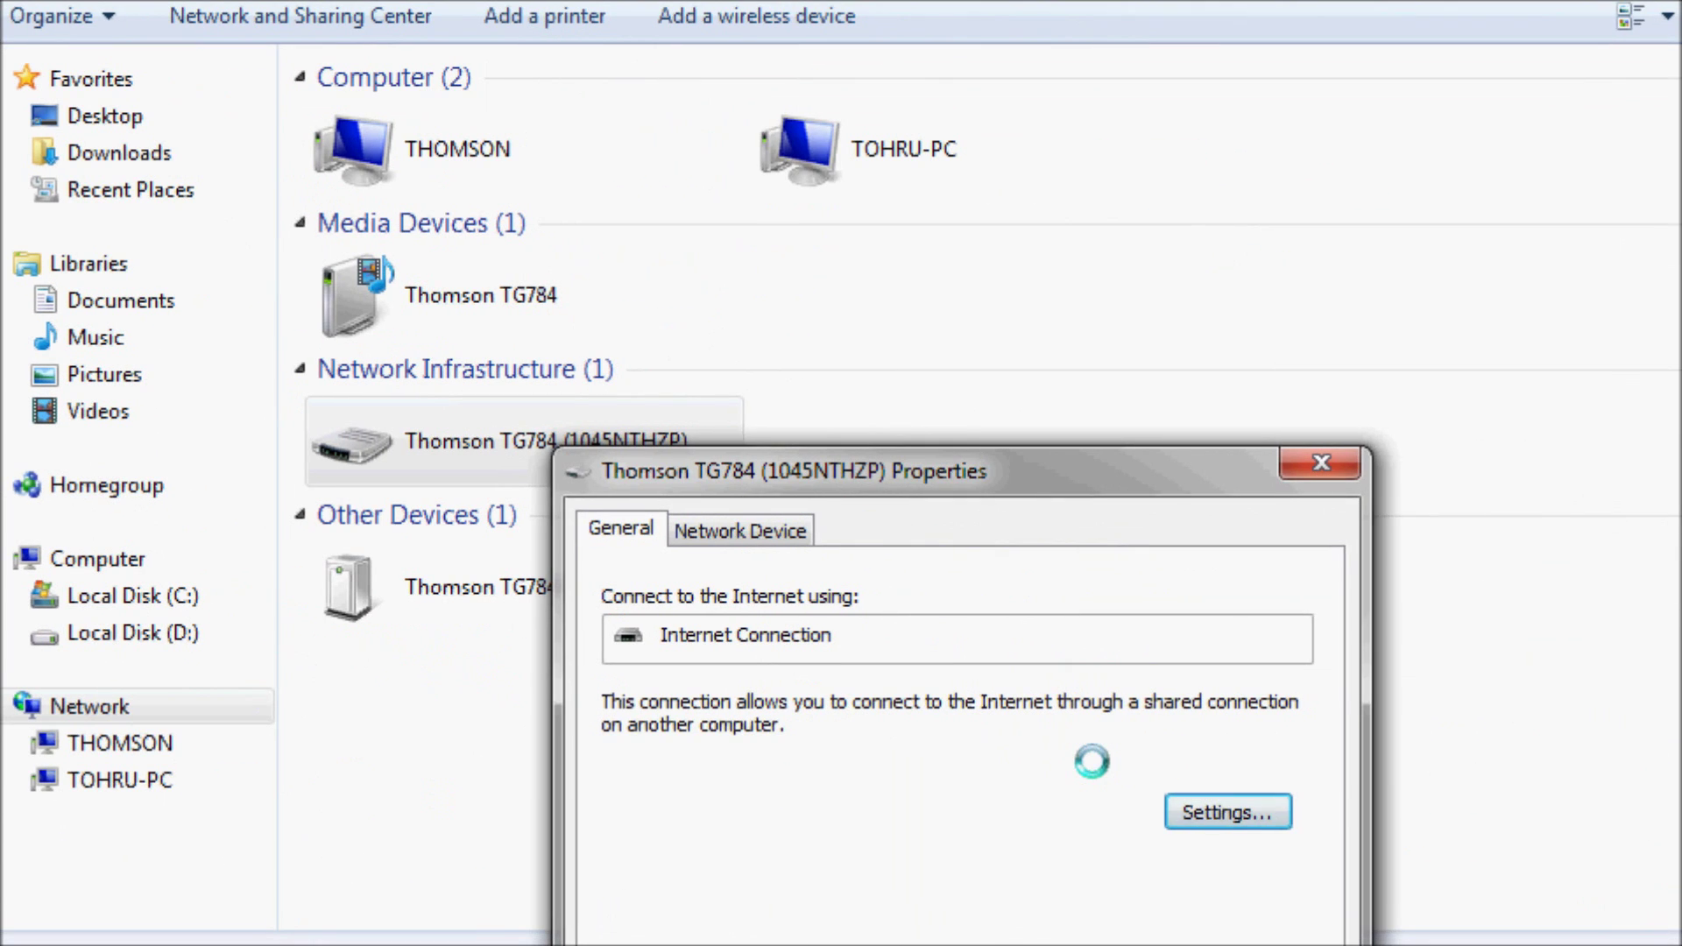
left_click(1240, 820)
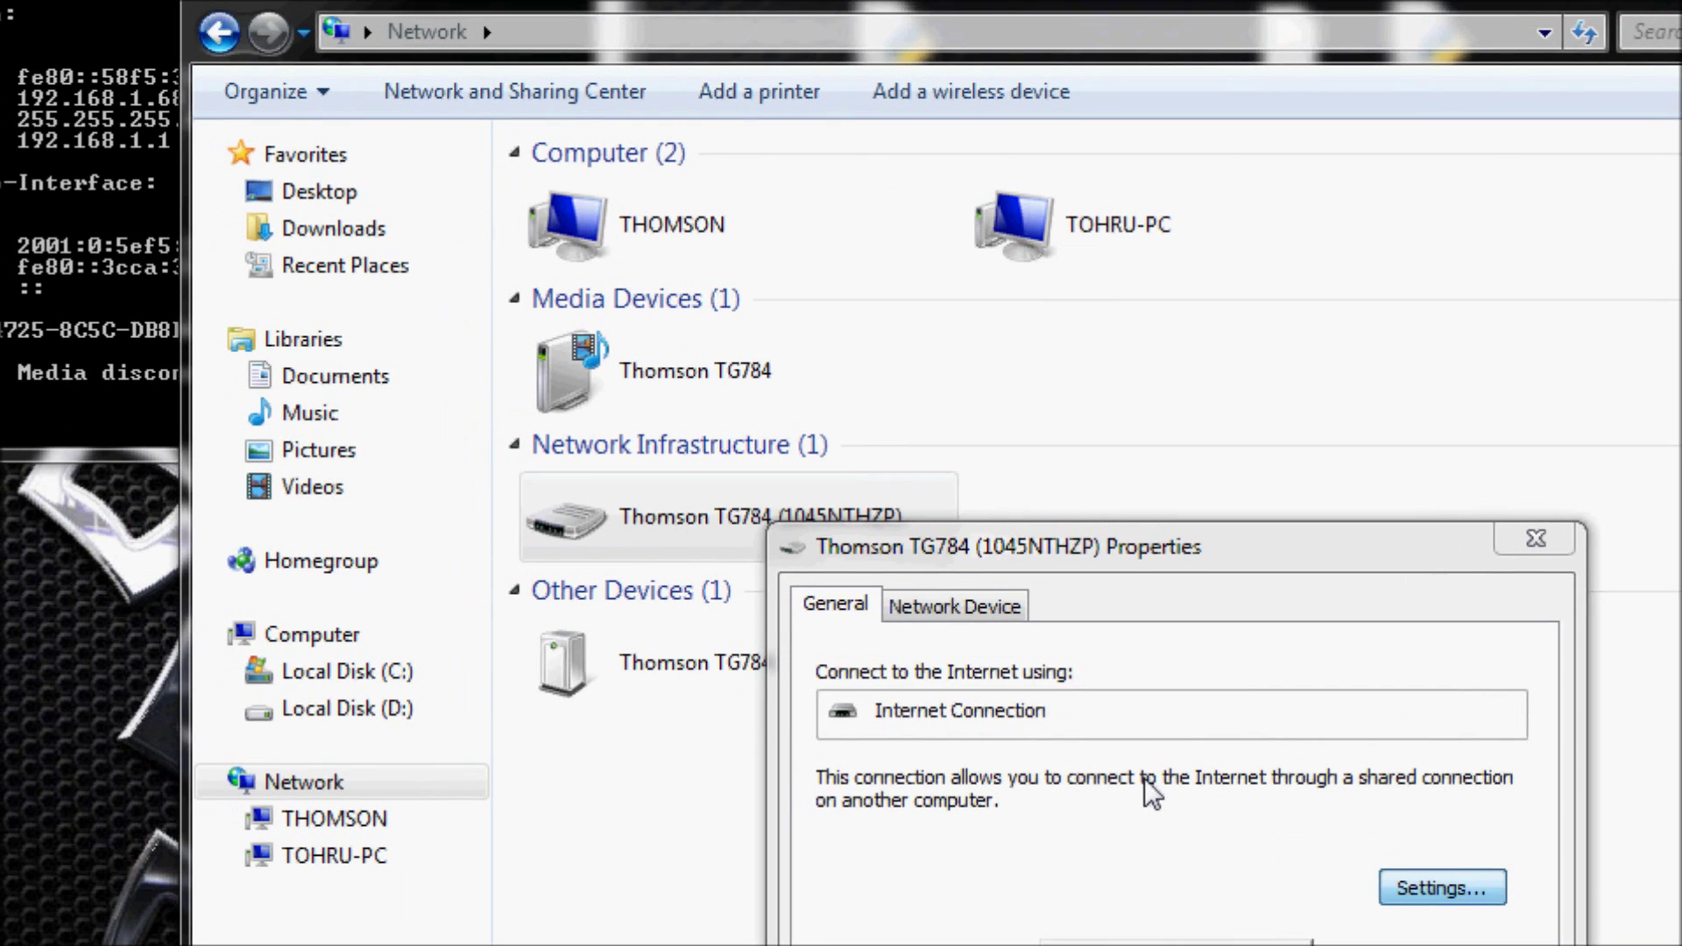
left_click_drag(1120, 666, 1060, 403)
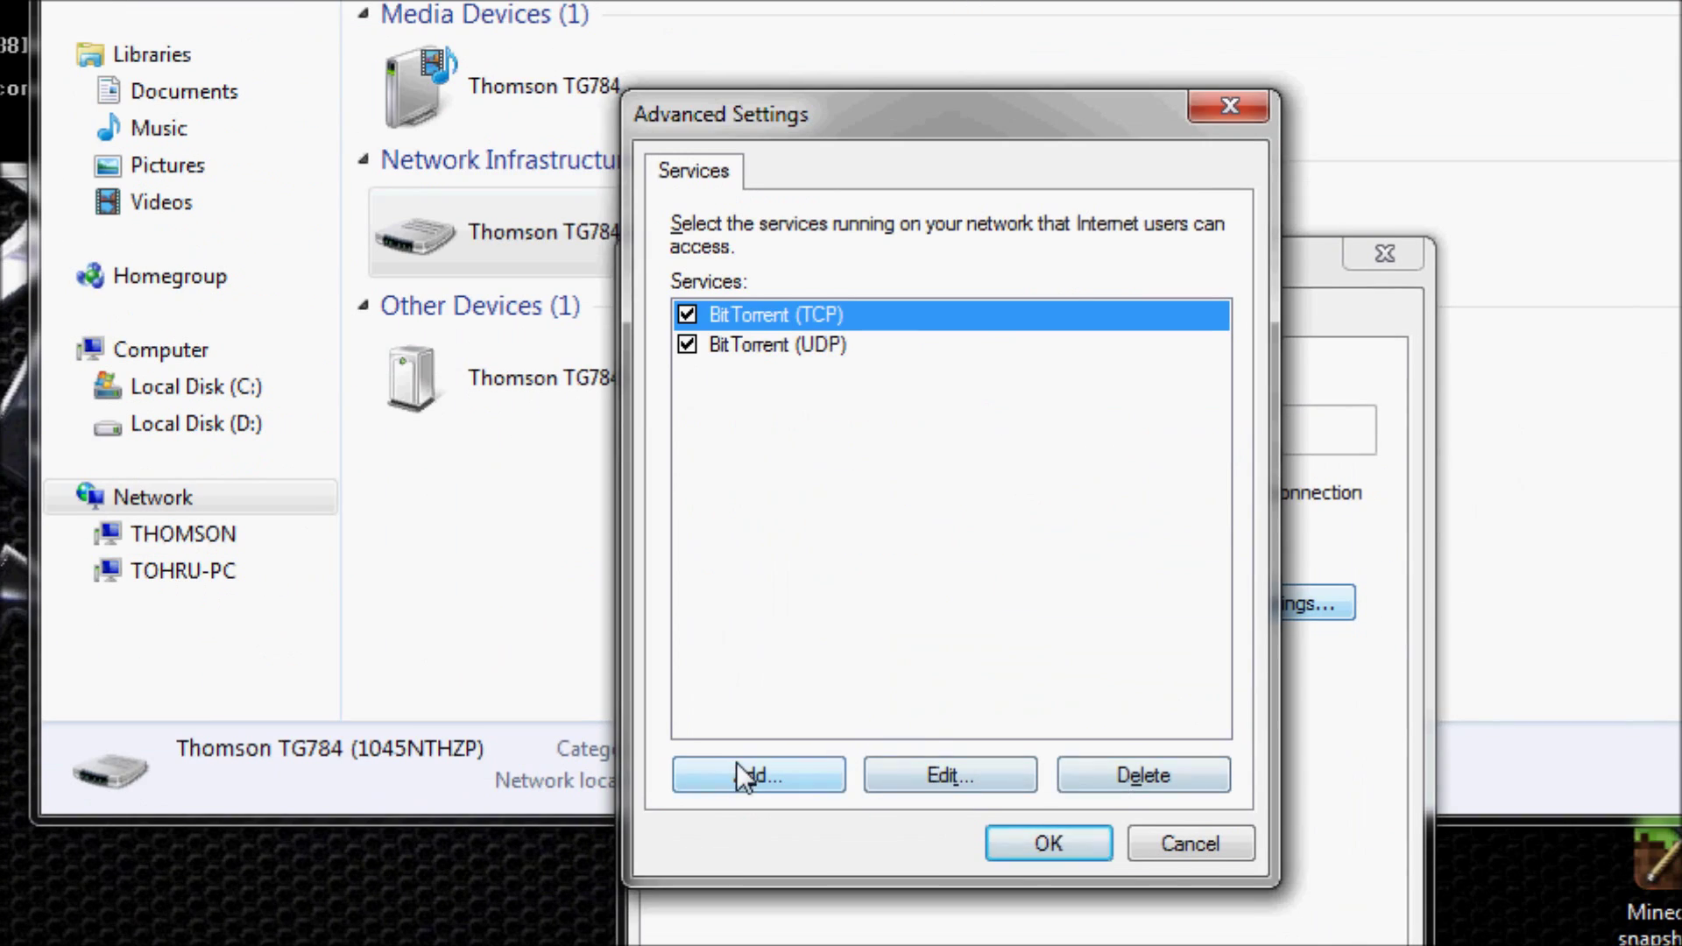
Step: Start a new service entry with Add..., checking the IP details alongside
left_click(737, 777)
key("alt+Tab")
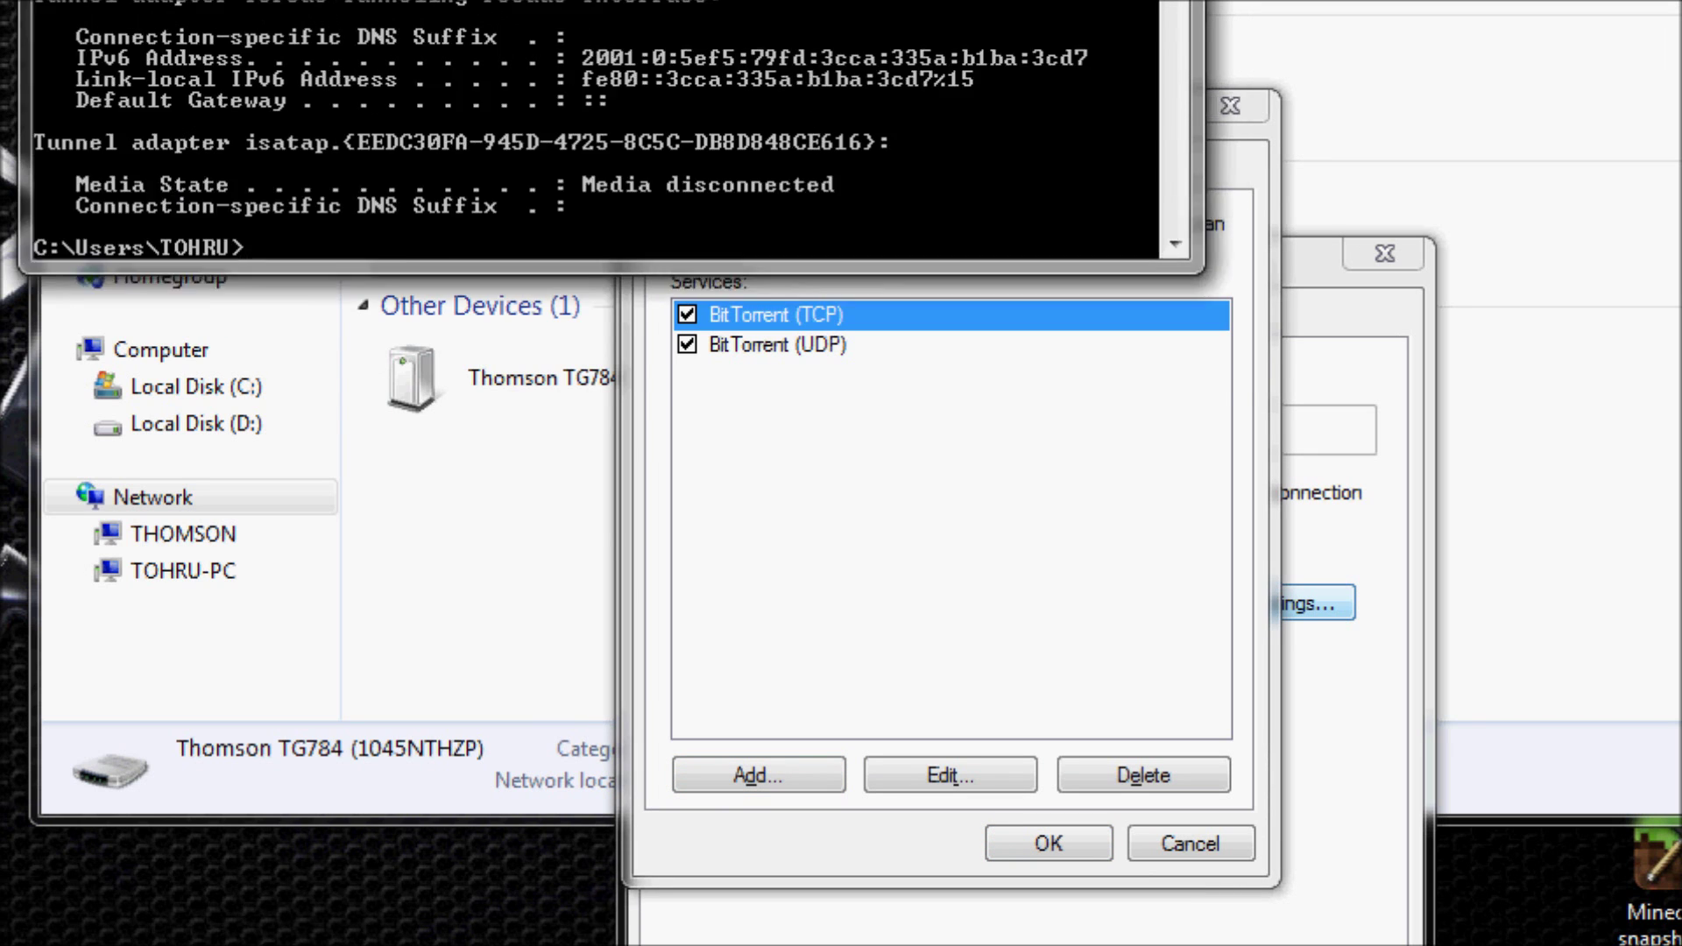
left_click(776, 775)
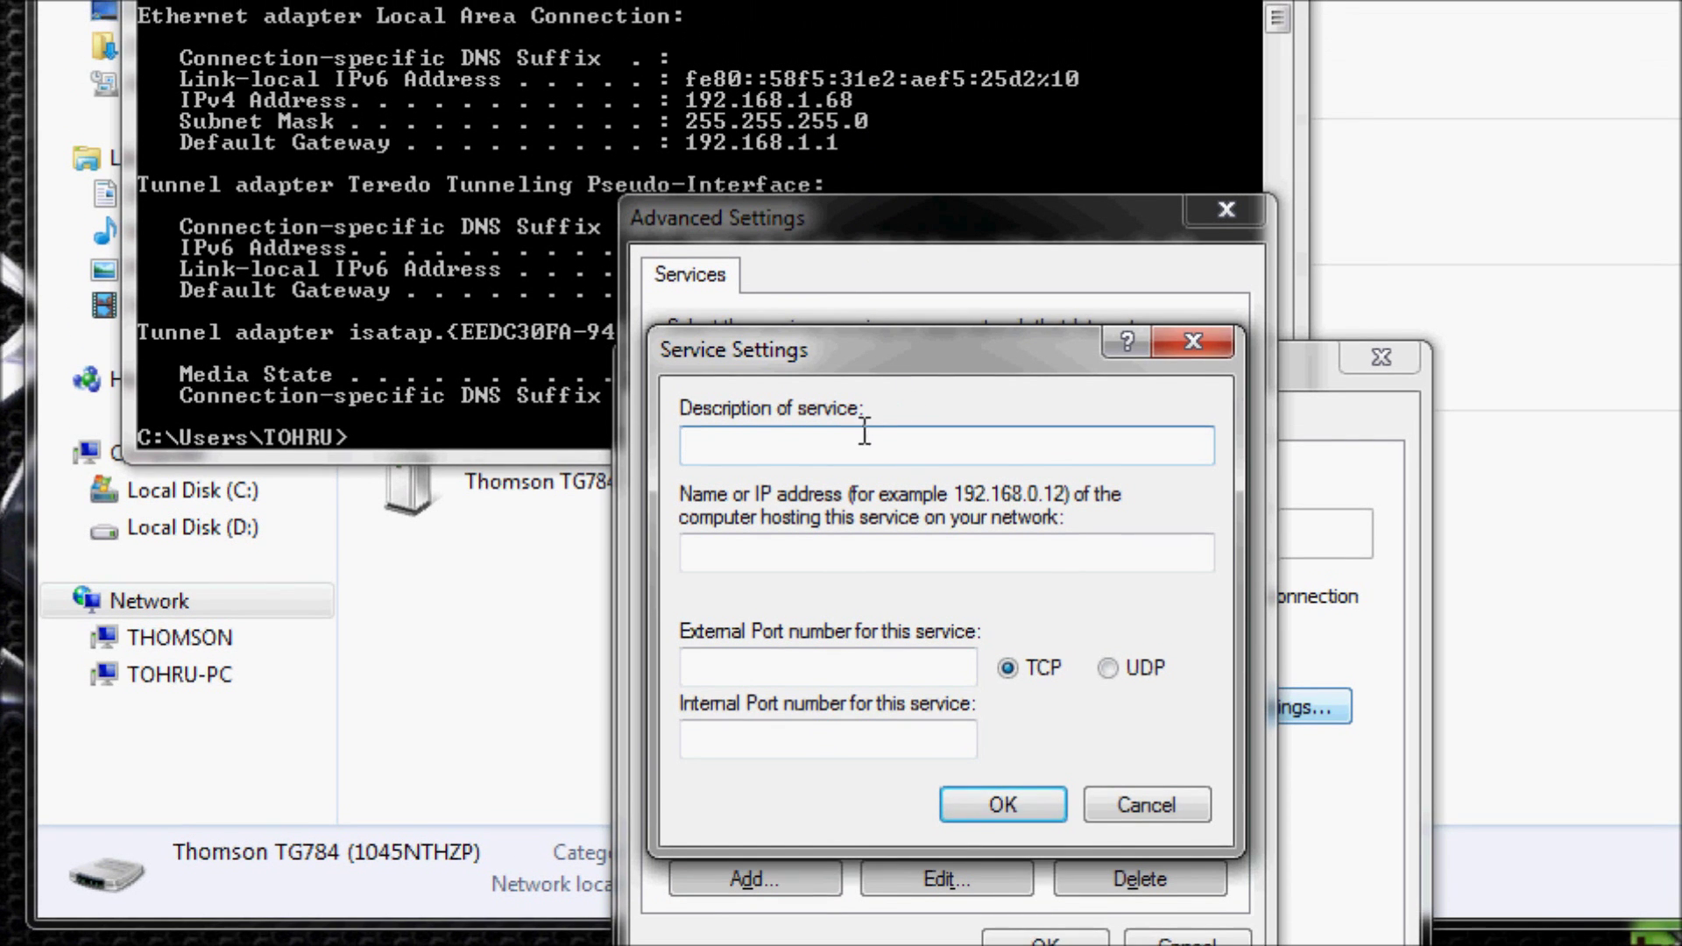
left_click(851, 438)
Step: Fill in service Black Ops 2 (UDP), UDP protocol, host 192.168.1.68, ports 3074
type("Black Ops 2 (UDP")
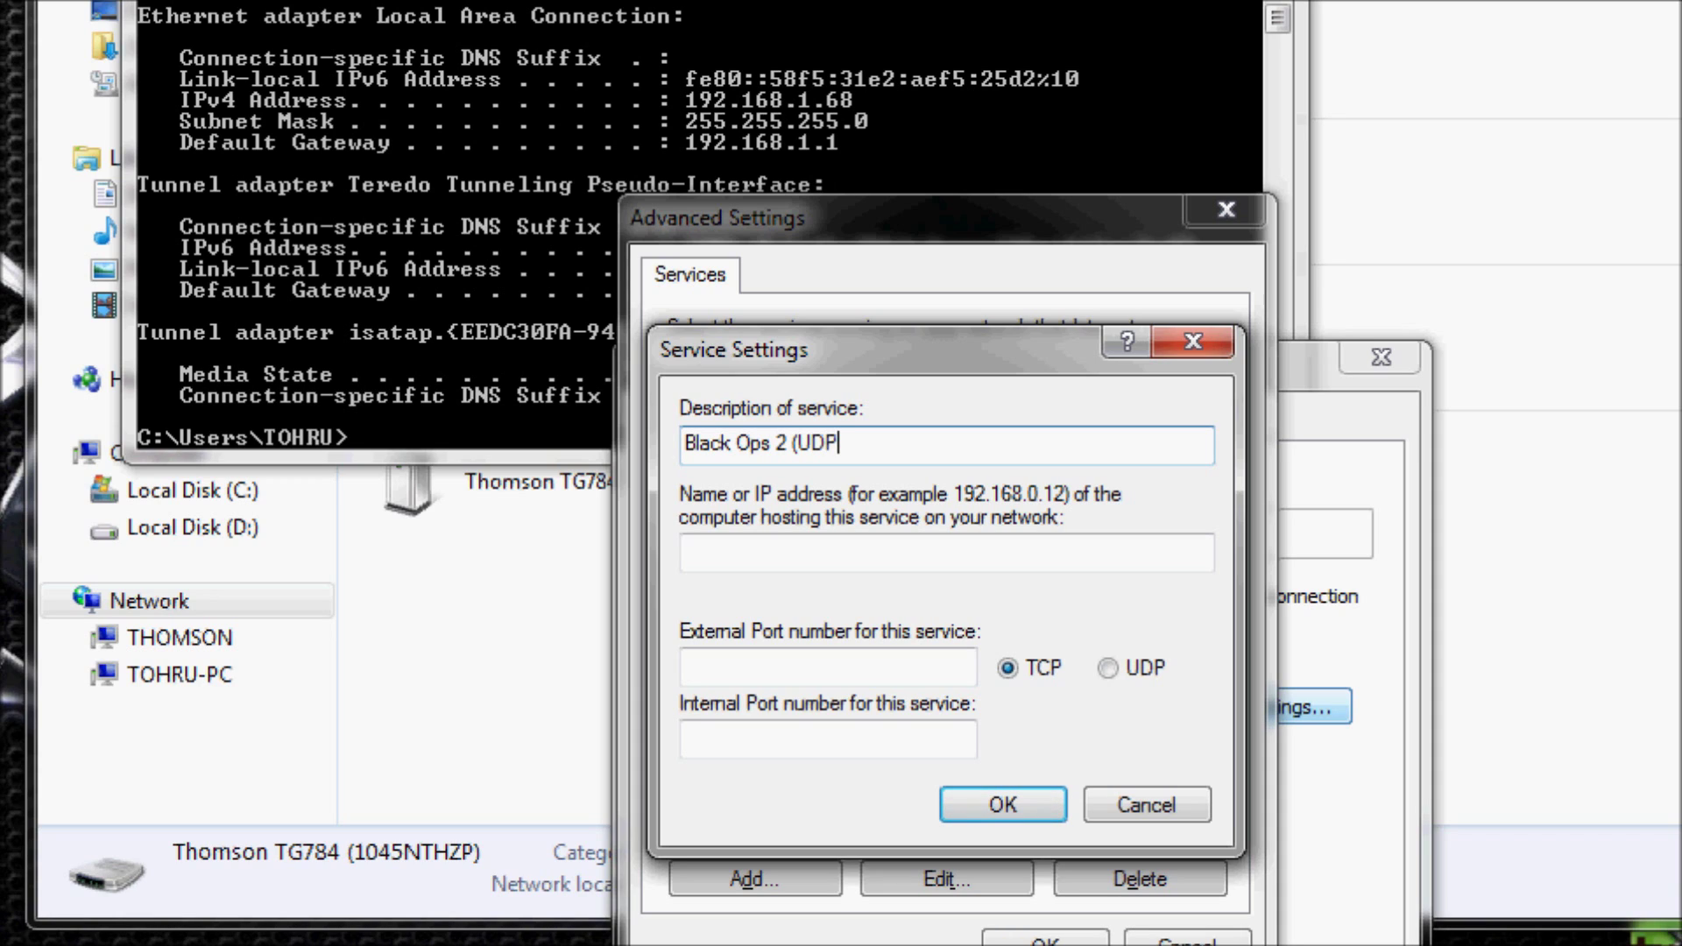
left_click(1111, 671)
left_click(821, 548)
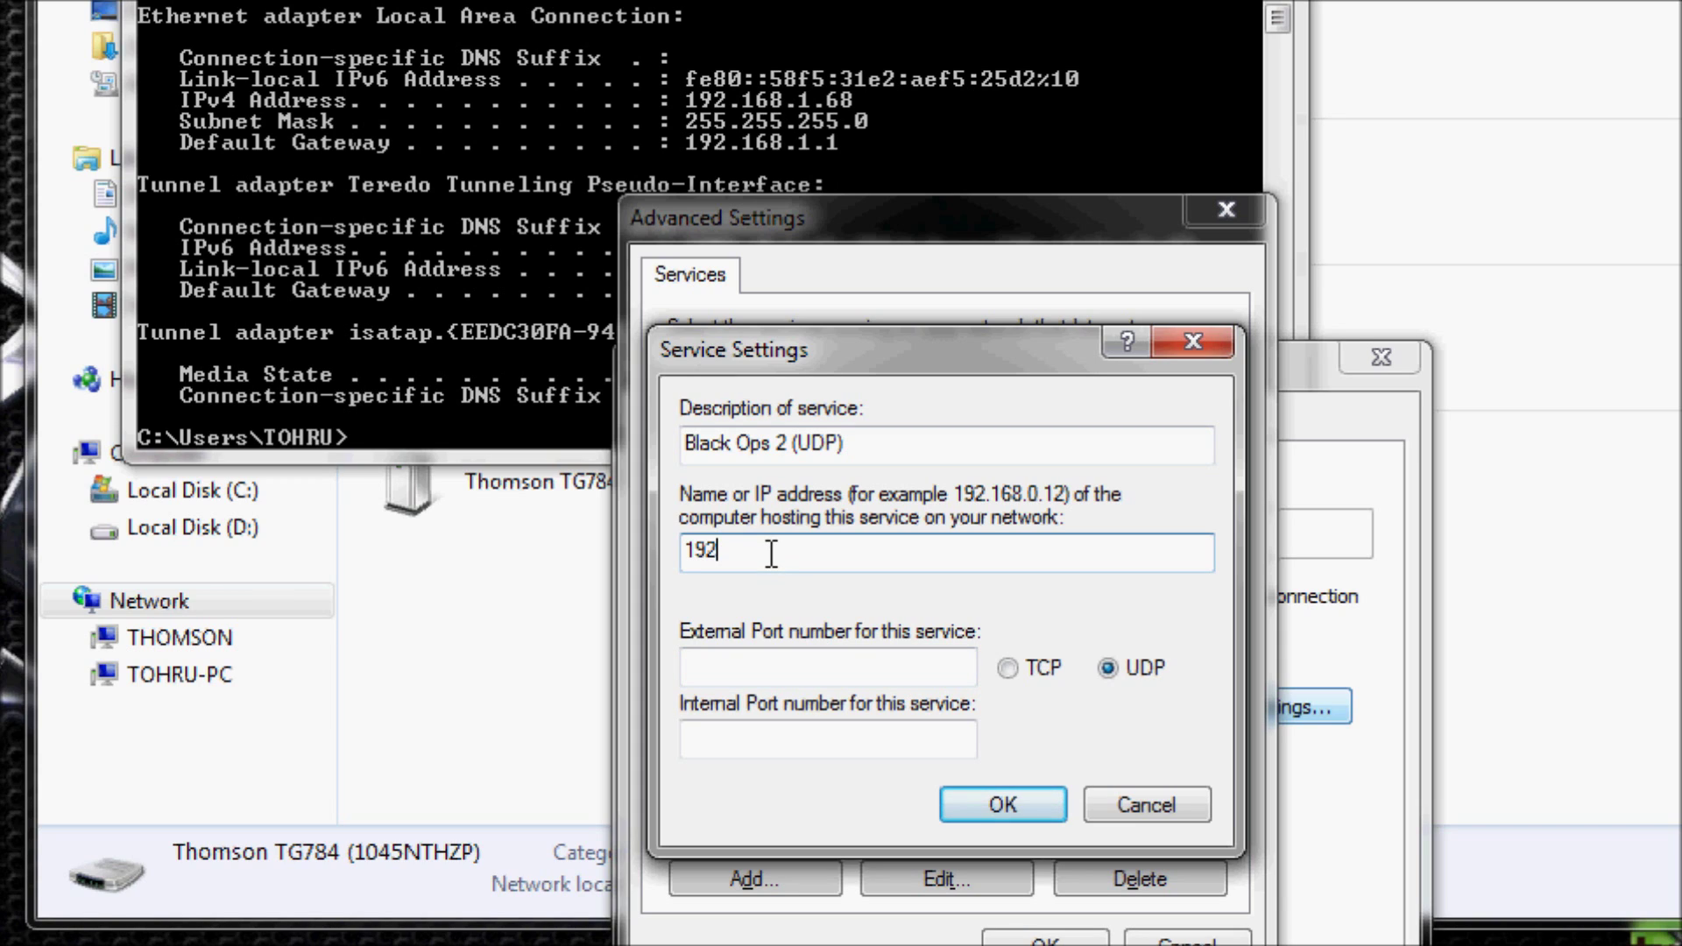
type(".168.1.68")
left_click(744, 667)
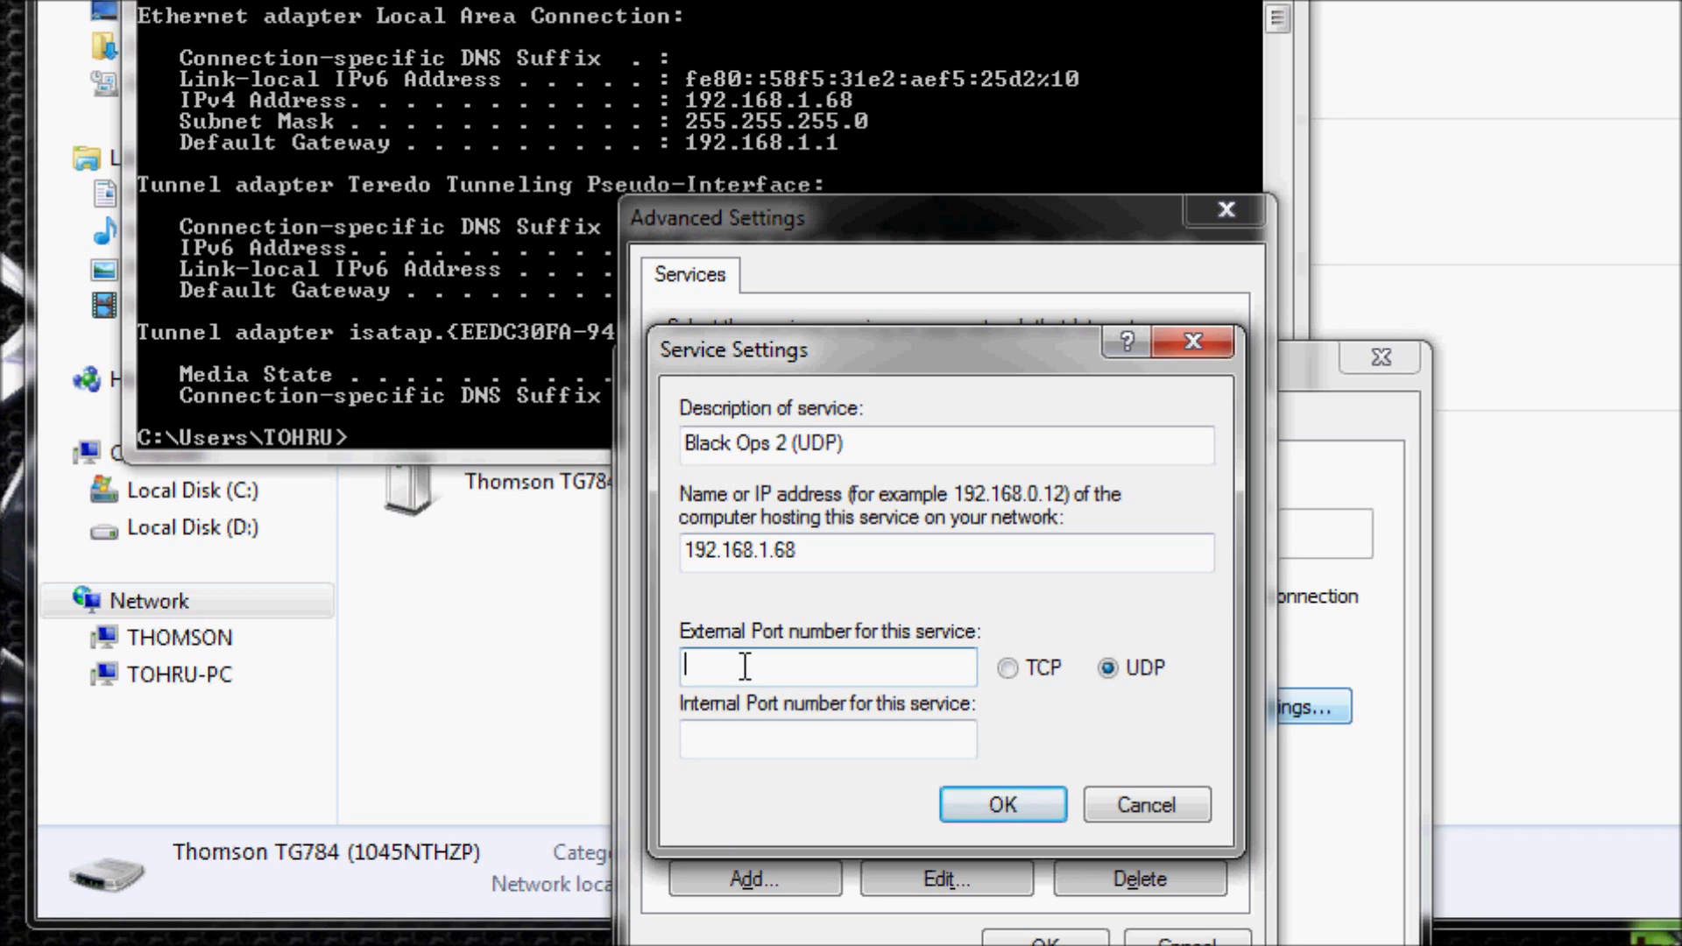
type("3074")
left_click(742, 736)
type("3")
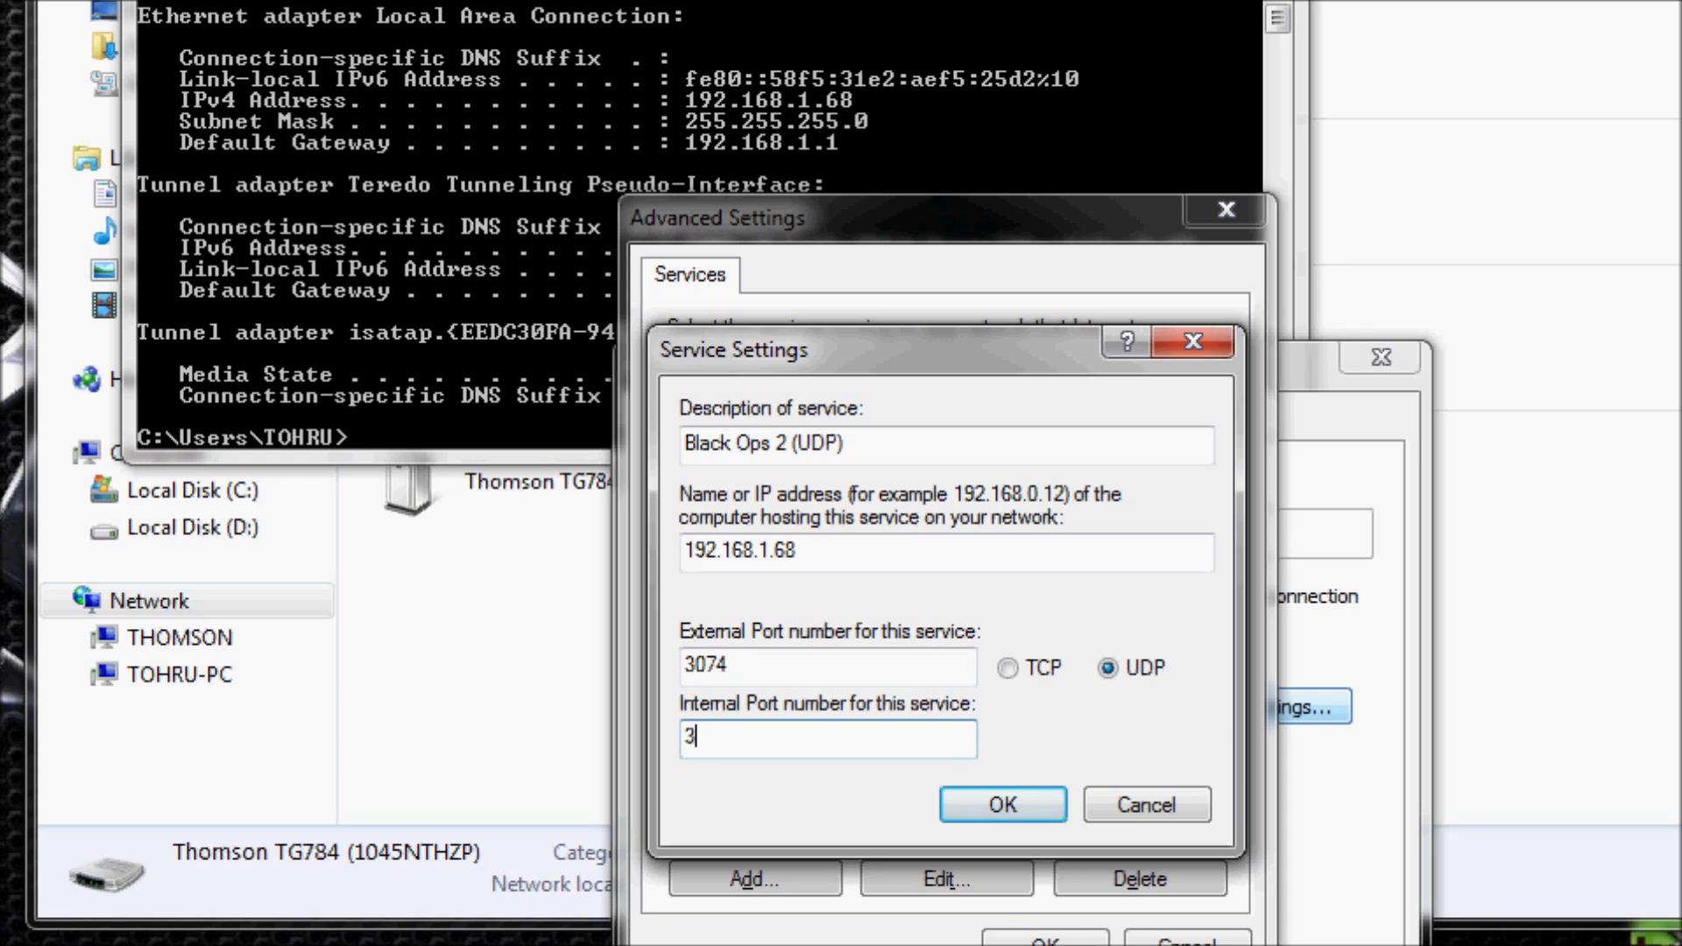
type("074")
Step: Save the new service, confirm the service list, and close the router dialogs and Explorer
left_click(1004, 806)
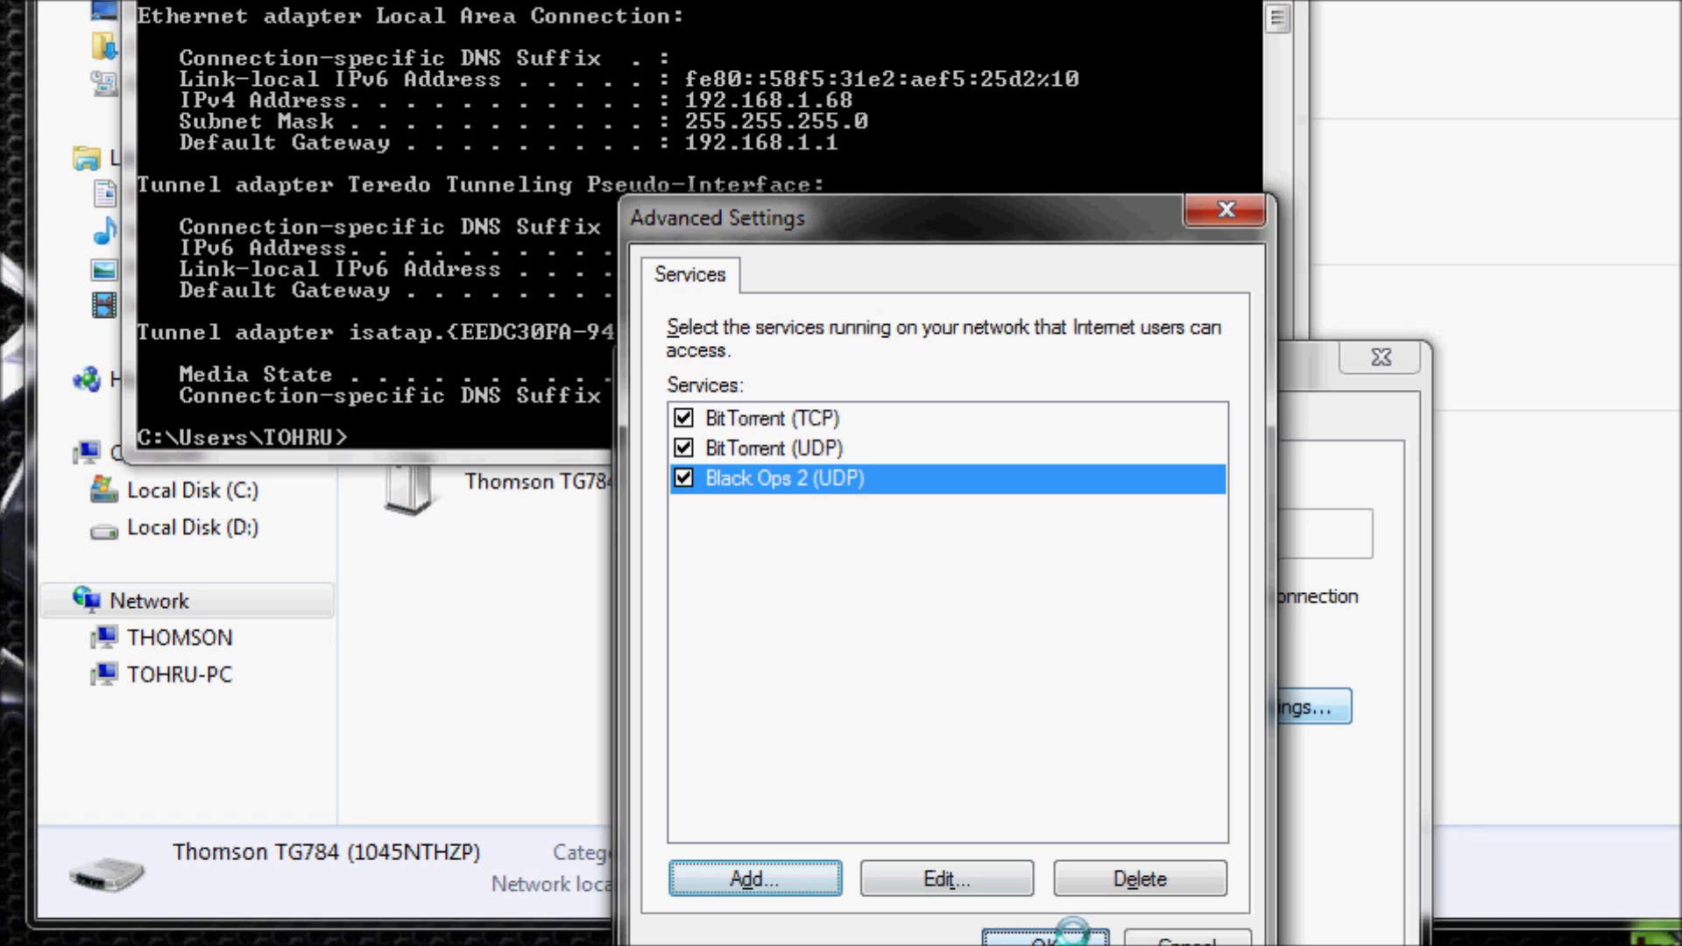
left_click(1071, 934)
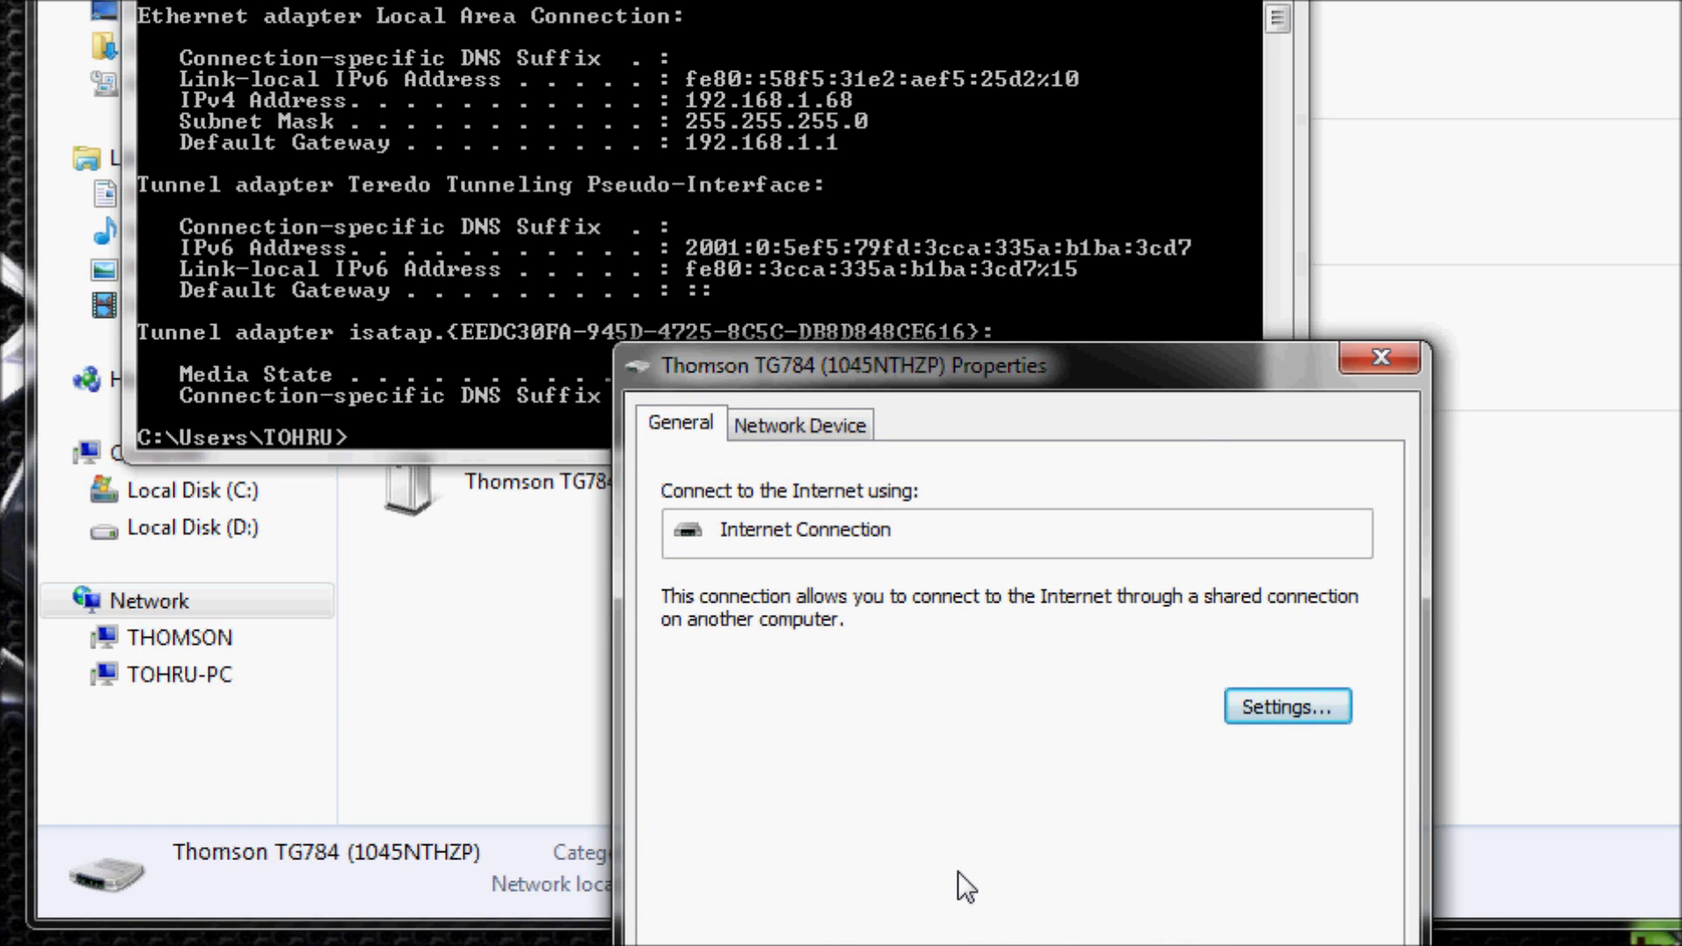
key("Escape")
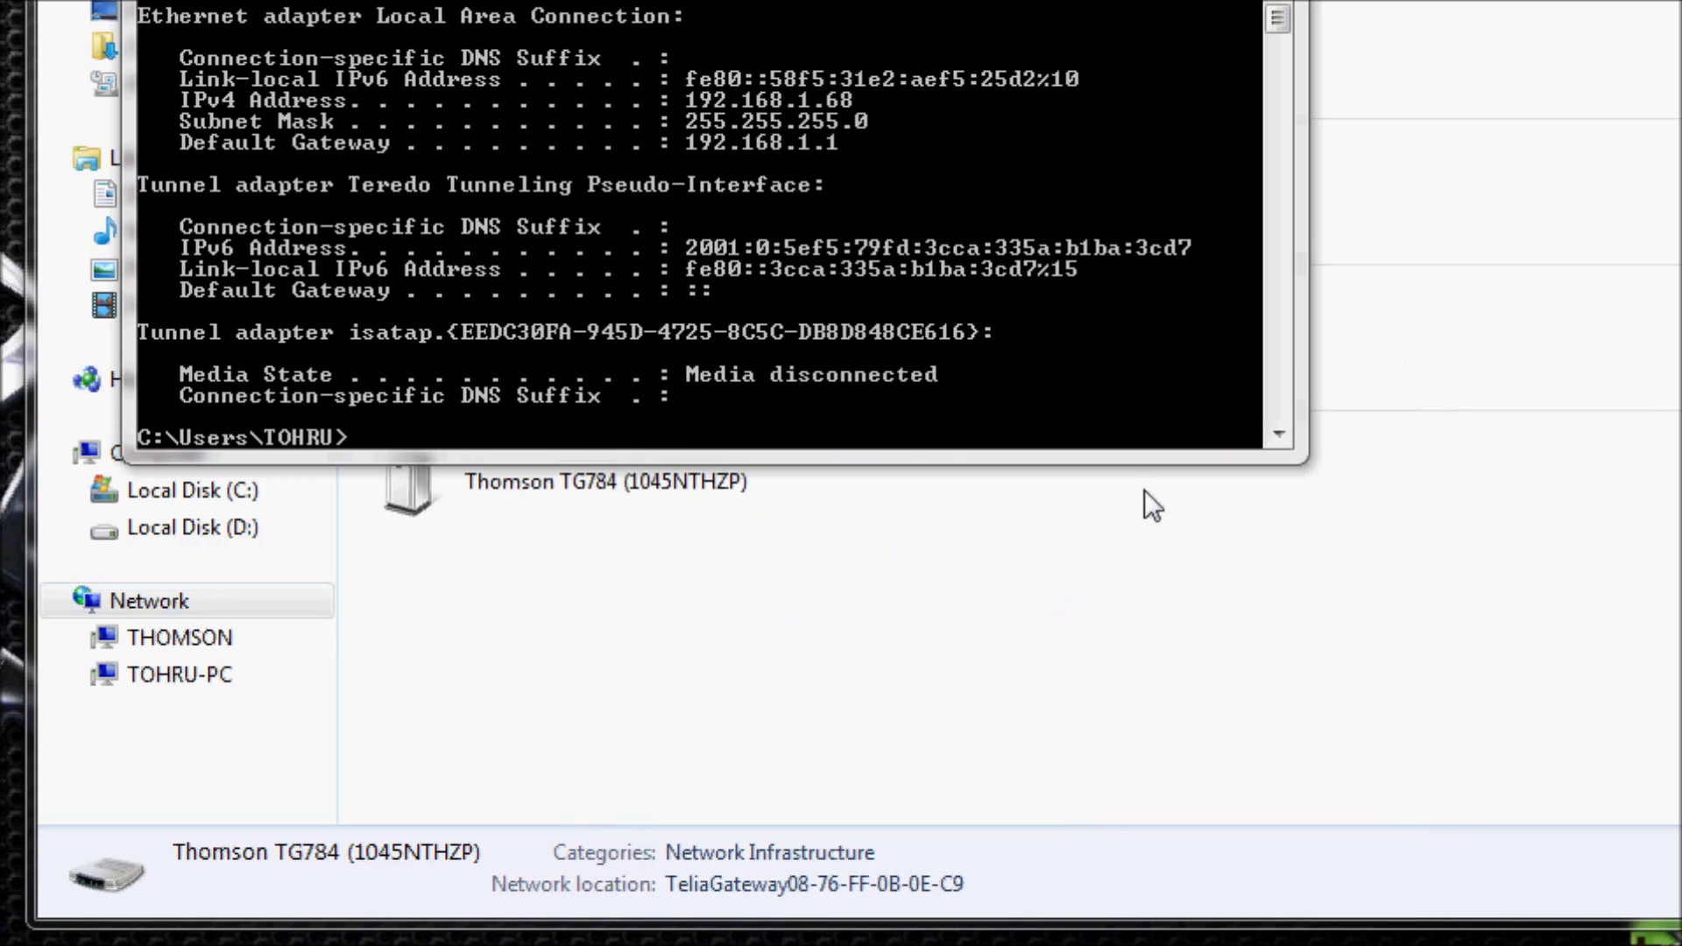
left_click(1145, 499)
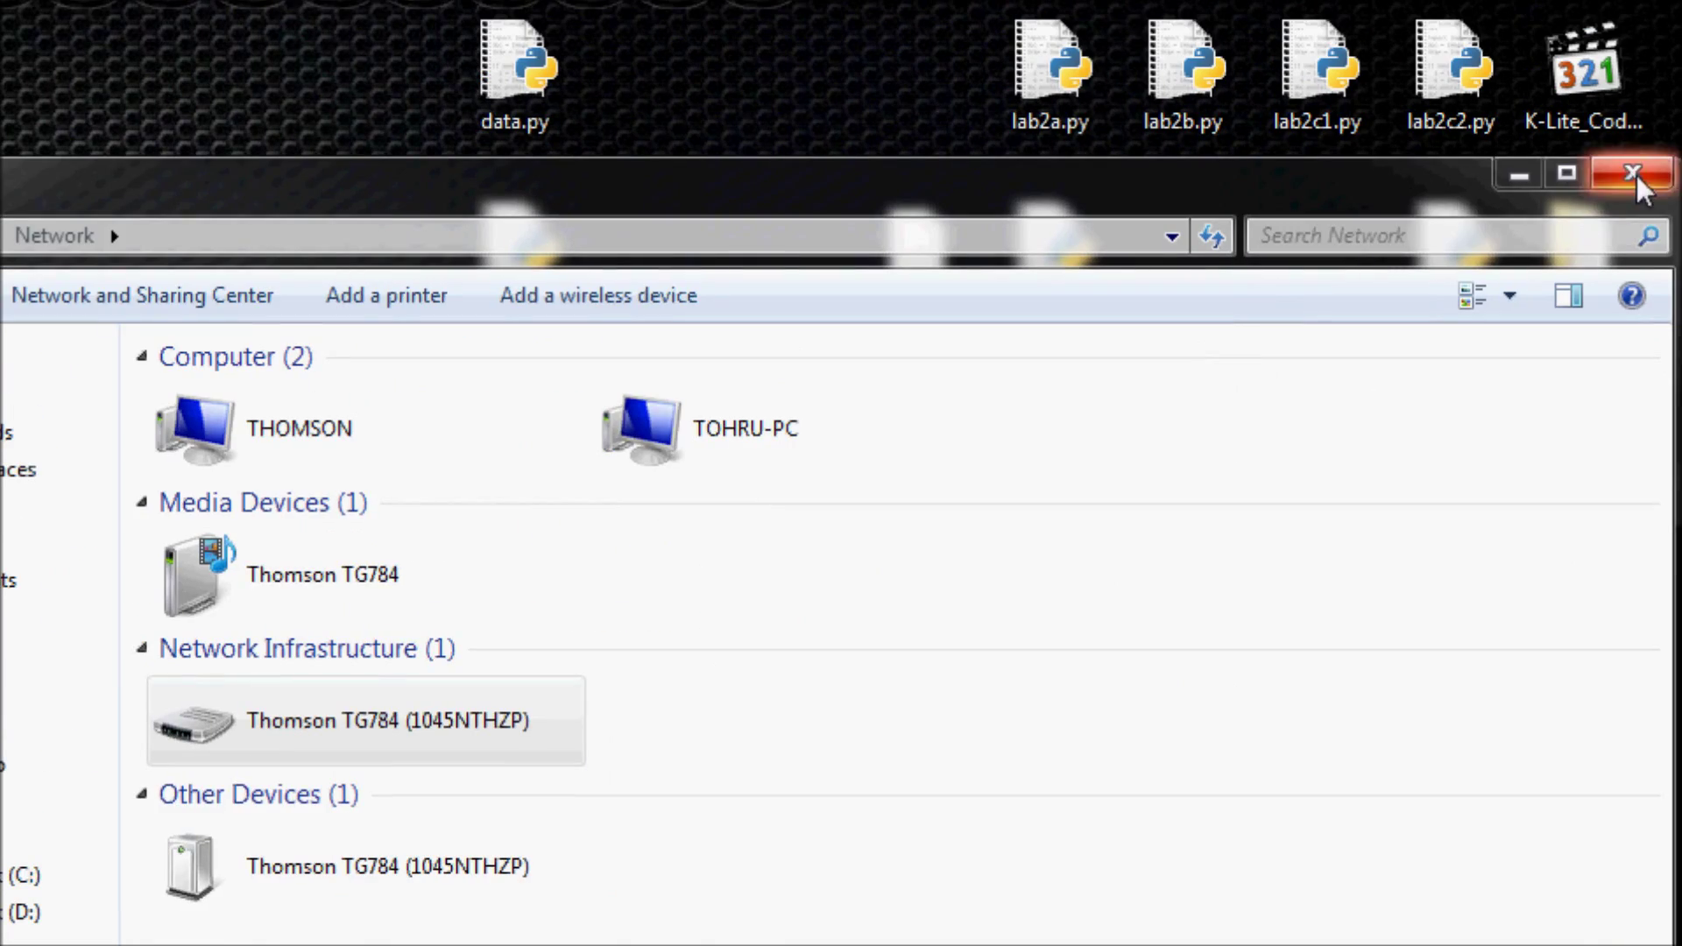
left_click(1633, 173)
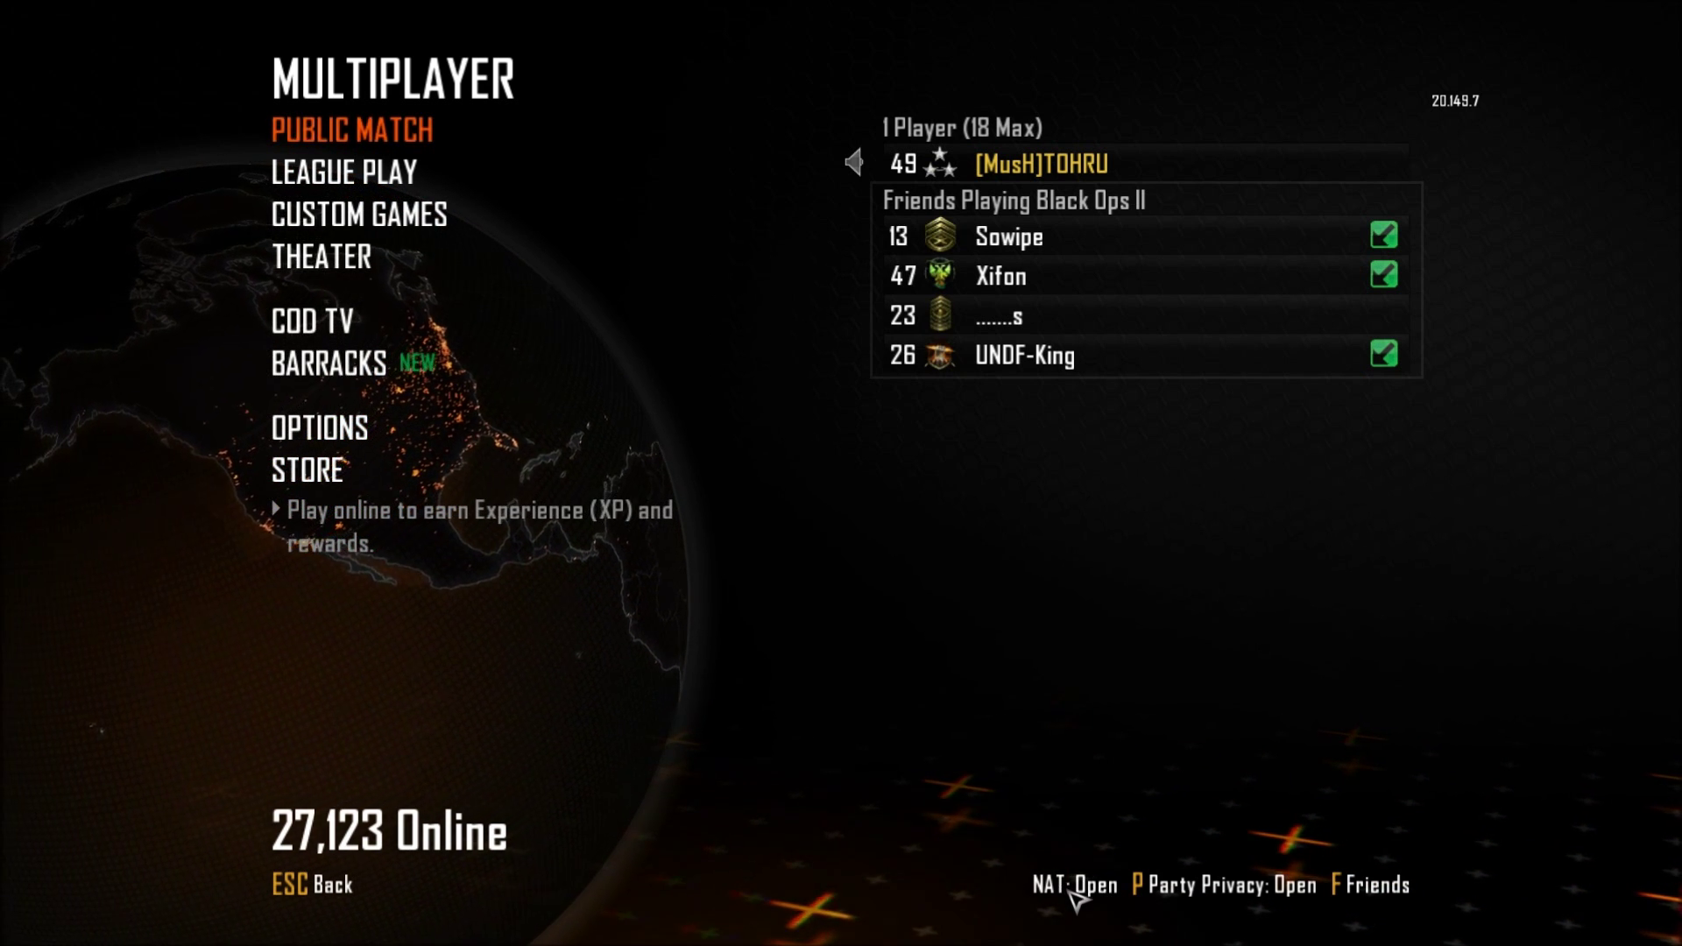
Step: View two friends' playercards in Black Ops II, returning to the Multiplayer menu each time
left_click(1096, 357)
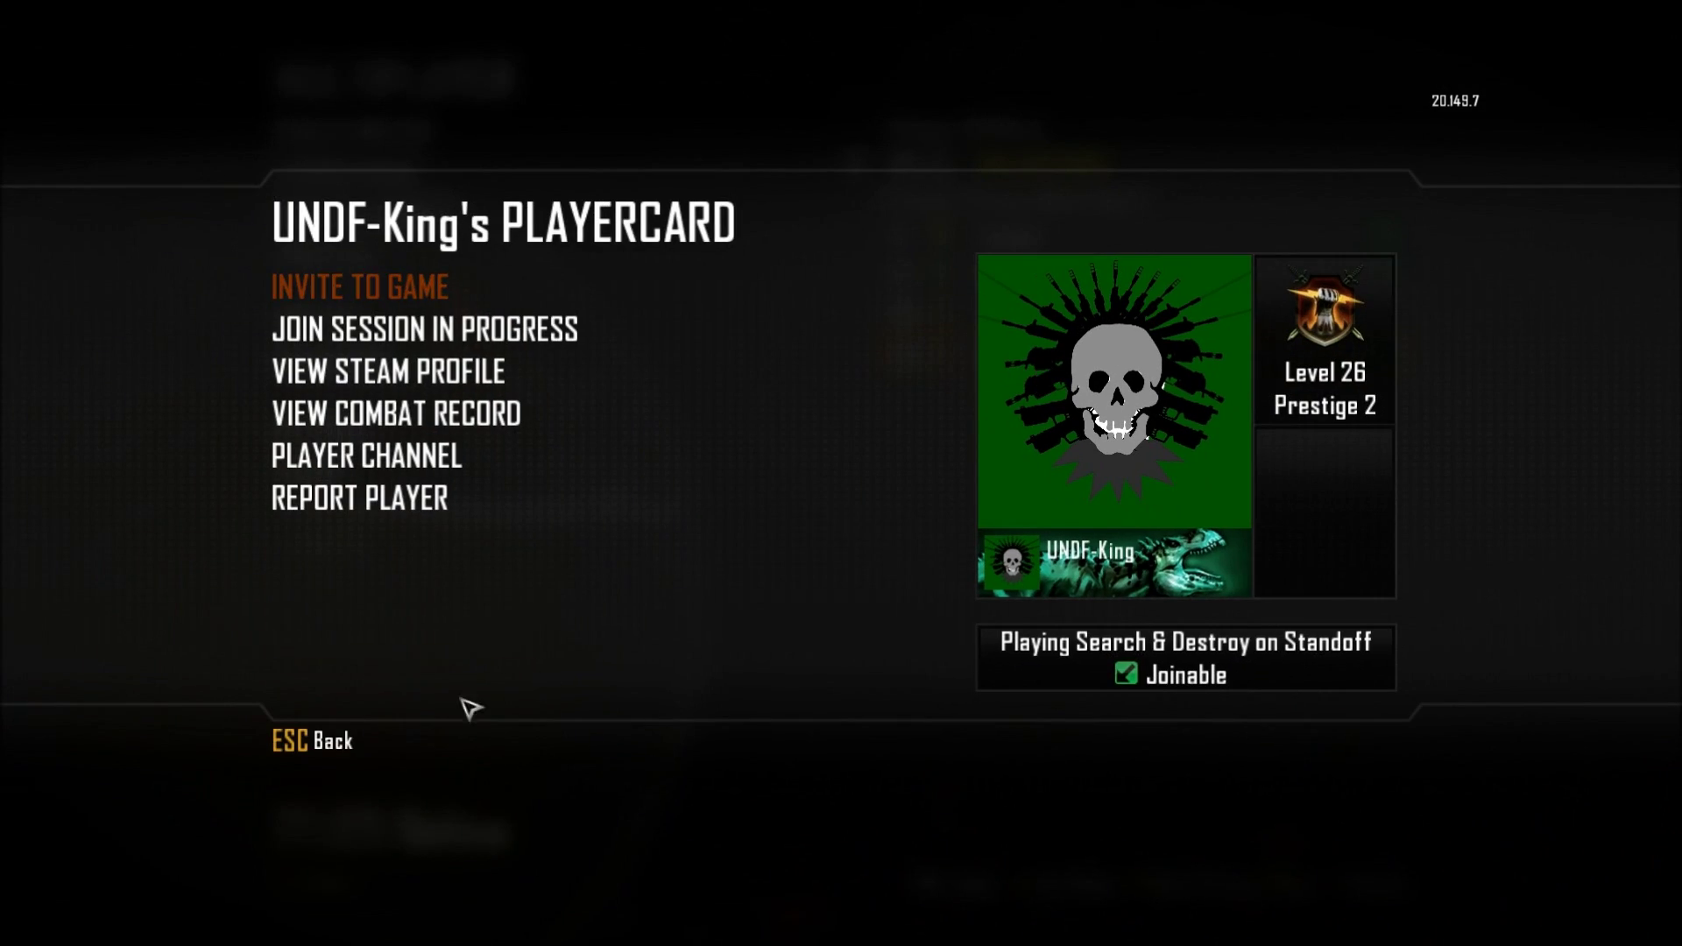
left_click(336, 745)
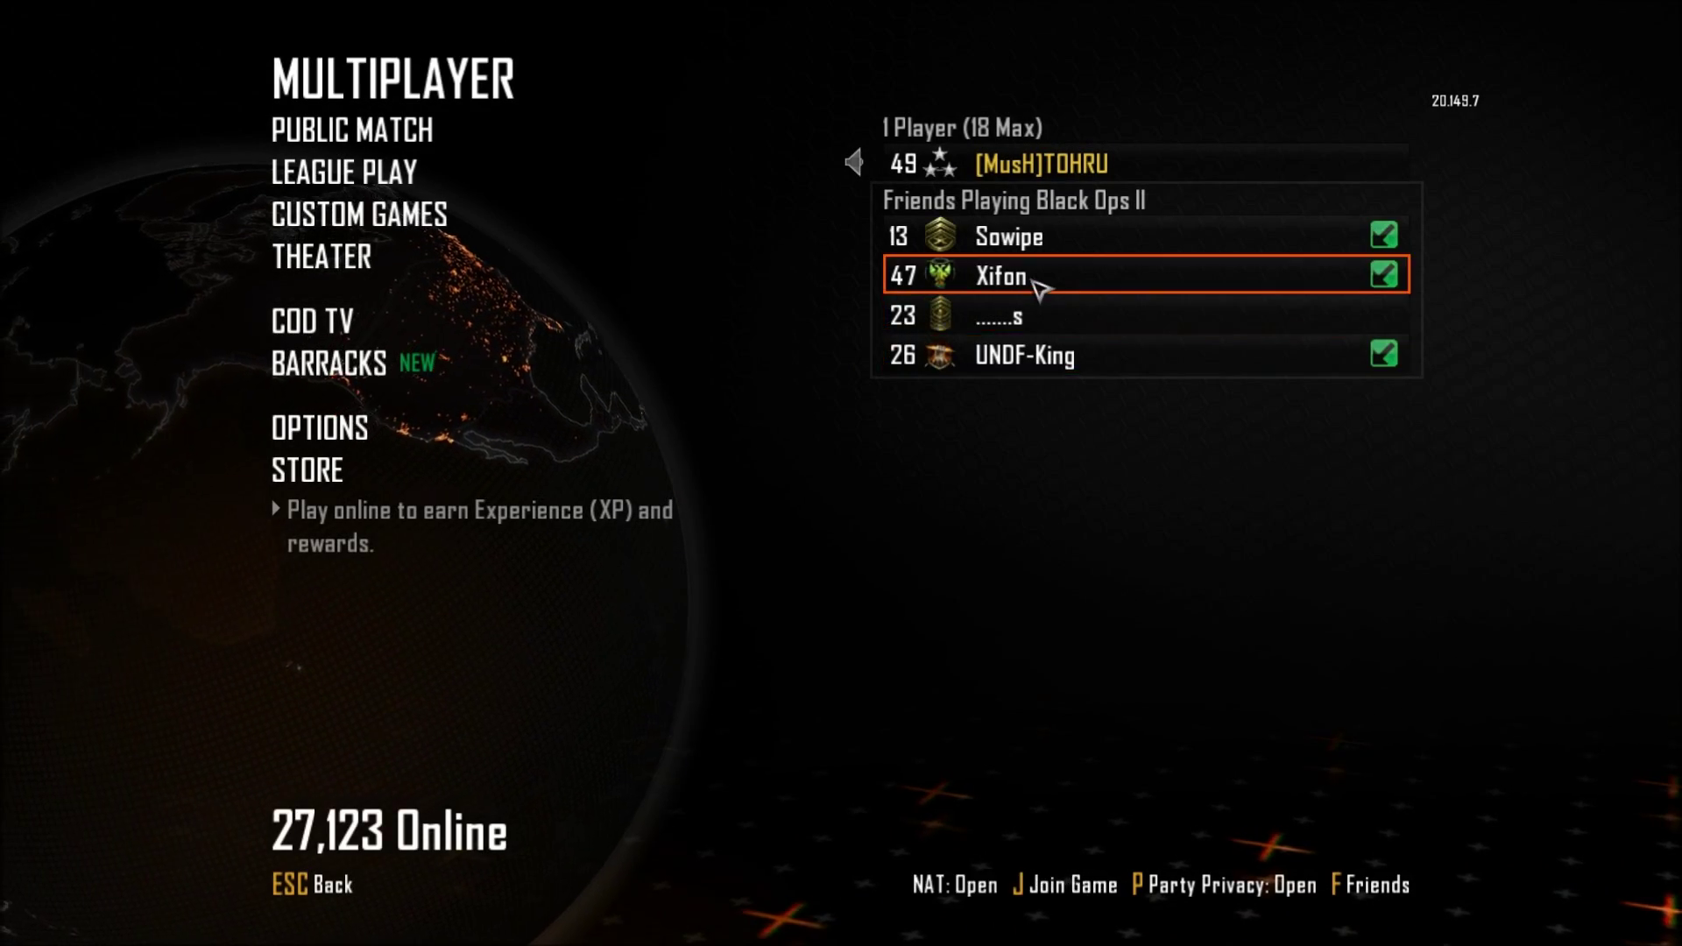
left_click(1041, 287)
left_click(314, 759)
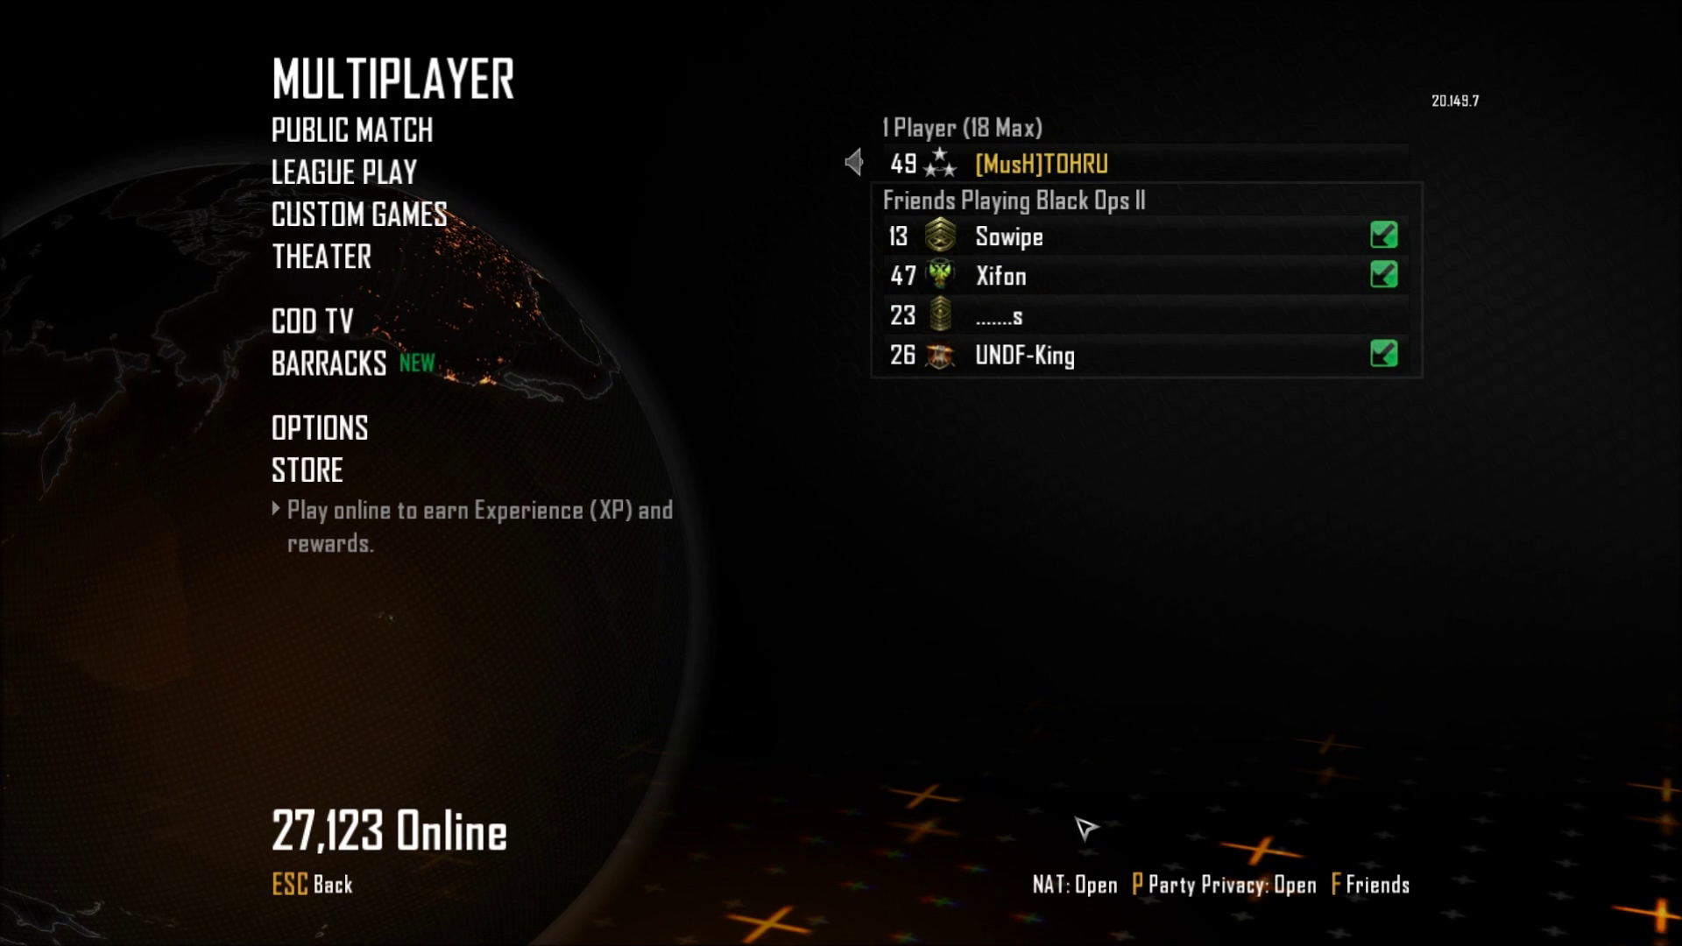